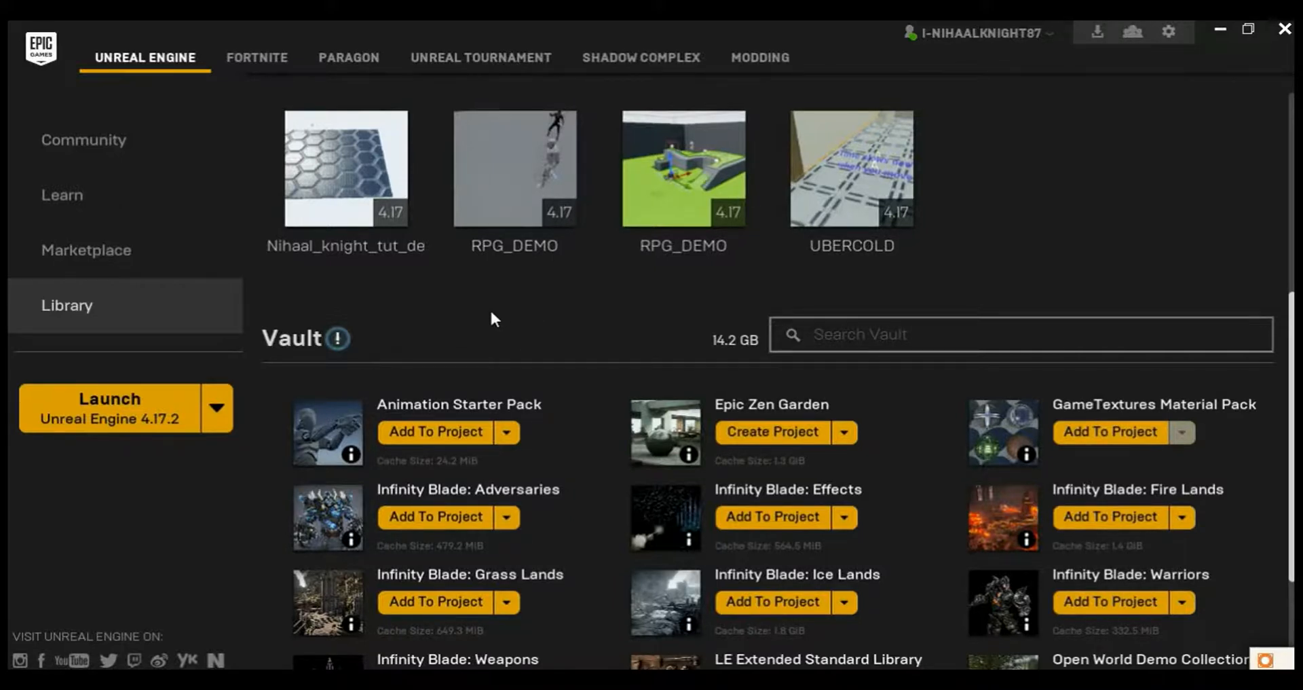
- Look through the vault for the Animation Starter Pack and open its detail page in the Marketplace
{"action": "scroll", "coordinate": [492, 313], "scroll_direction": "down", "scroll_amount": 1}
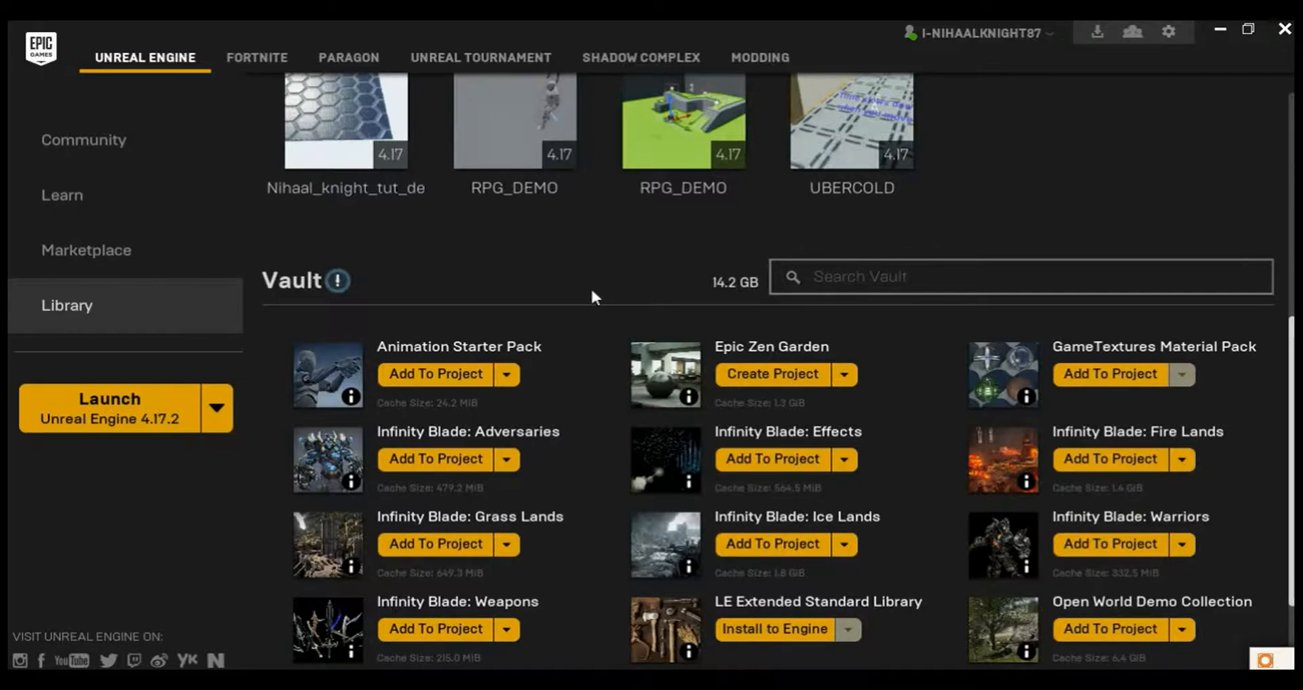
{"action": "scroll", "coordinate": [578, 296], "scroll_direction": "up", "scroll_amount": 3}
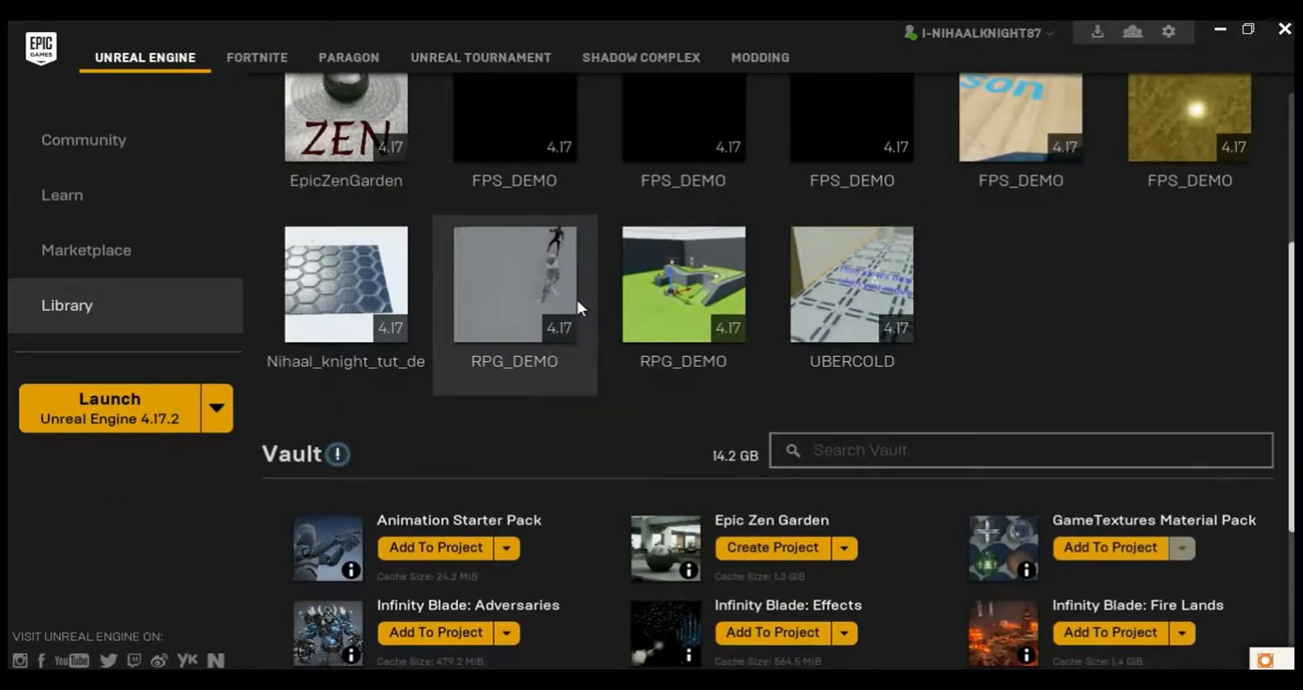
{"action": "scroll", "coordinate": [584, 306], "scroll_direction": "down", "scroll_amount": 2}
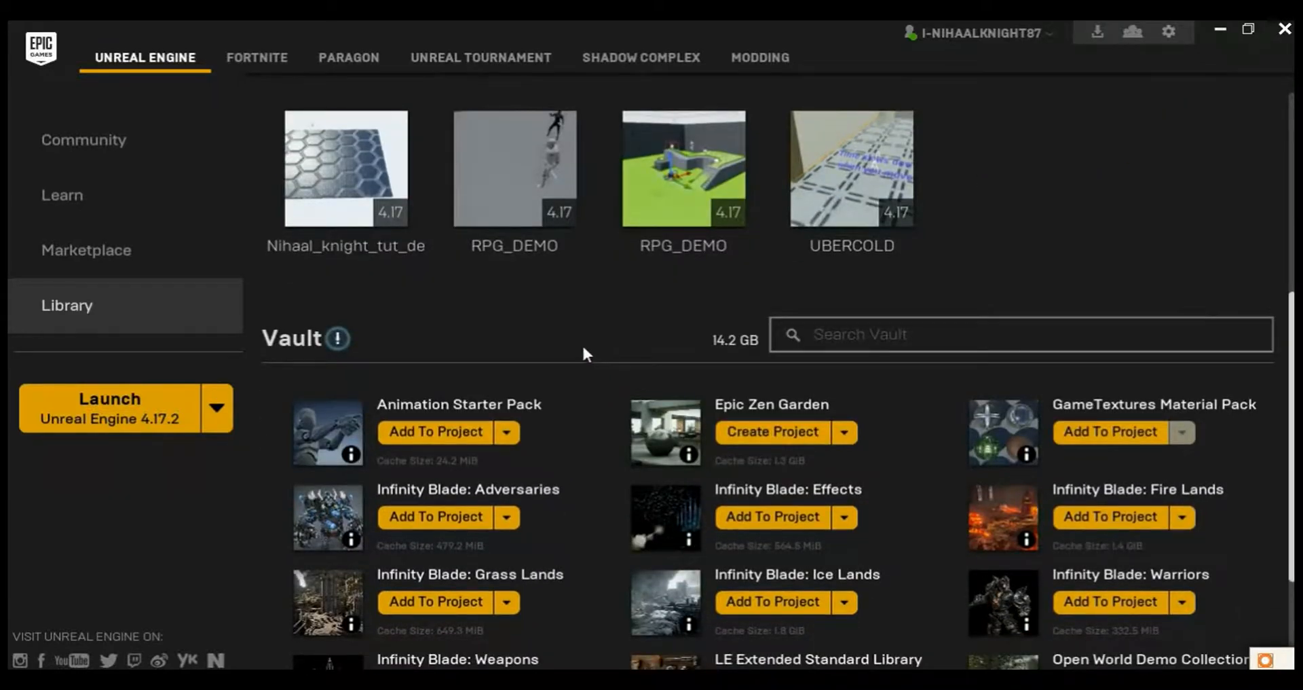
{"action": "scroll", "coordinate": [550, 340], "scroll_direction": "up", "scroll_amount": 1}
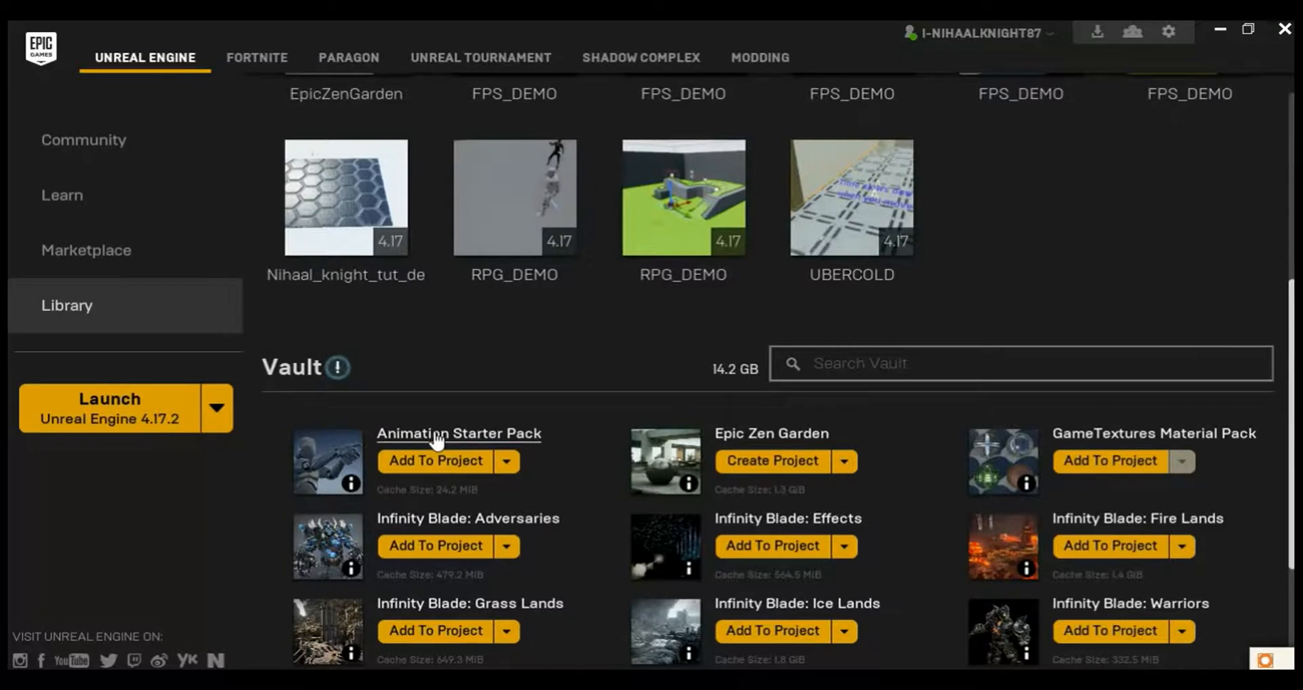
{"action": "left_click", "coordinate": [144, 267]}
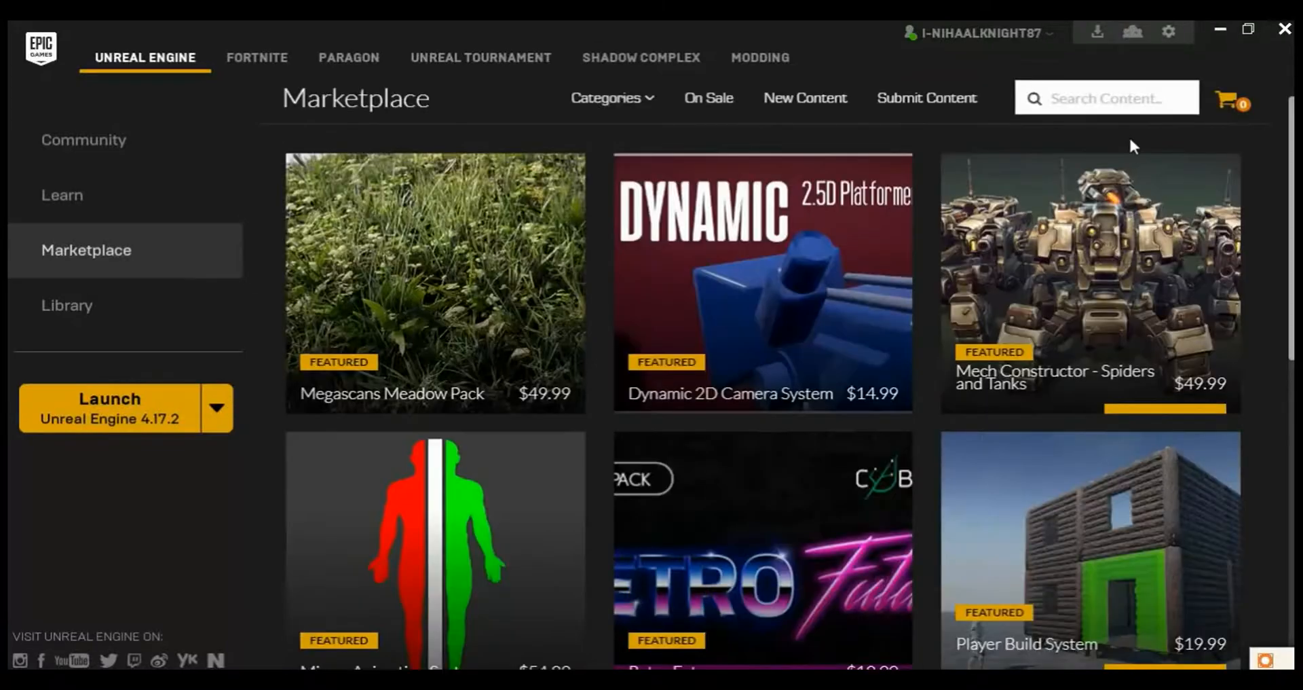
{"action": "left_click", "coordinate": [1088, 95]}
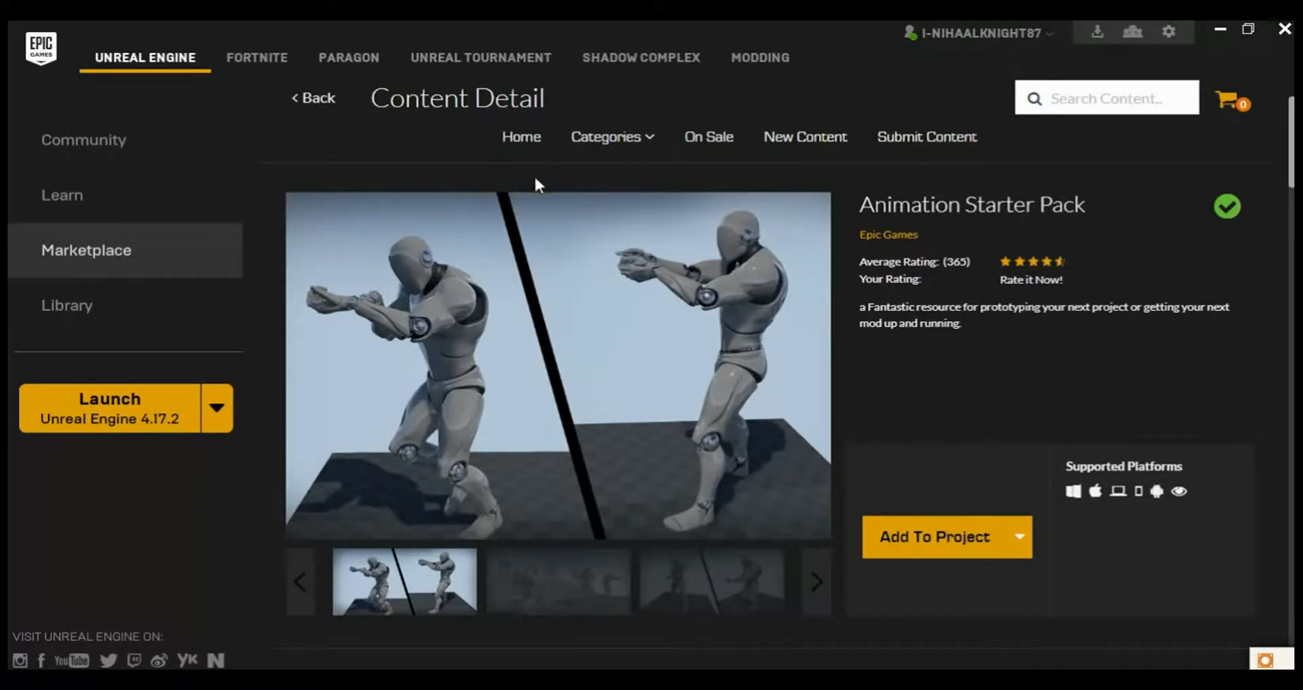
- Launch Unreal Engine 4.17.2 and start a new Blueprint project from the Third Person template
{"action": "left_click", "coordinate": [149, 406]}
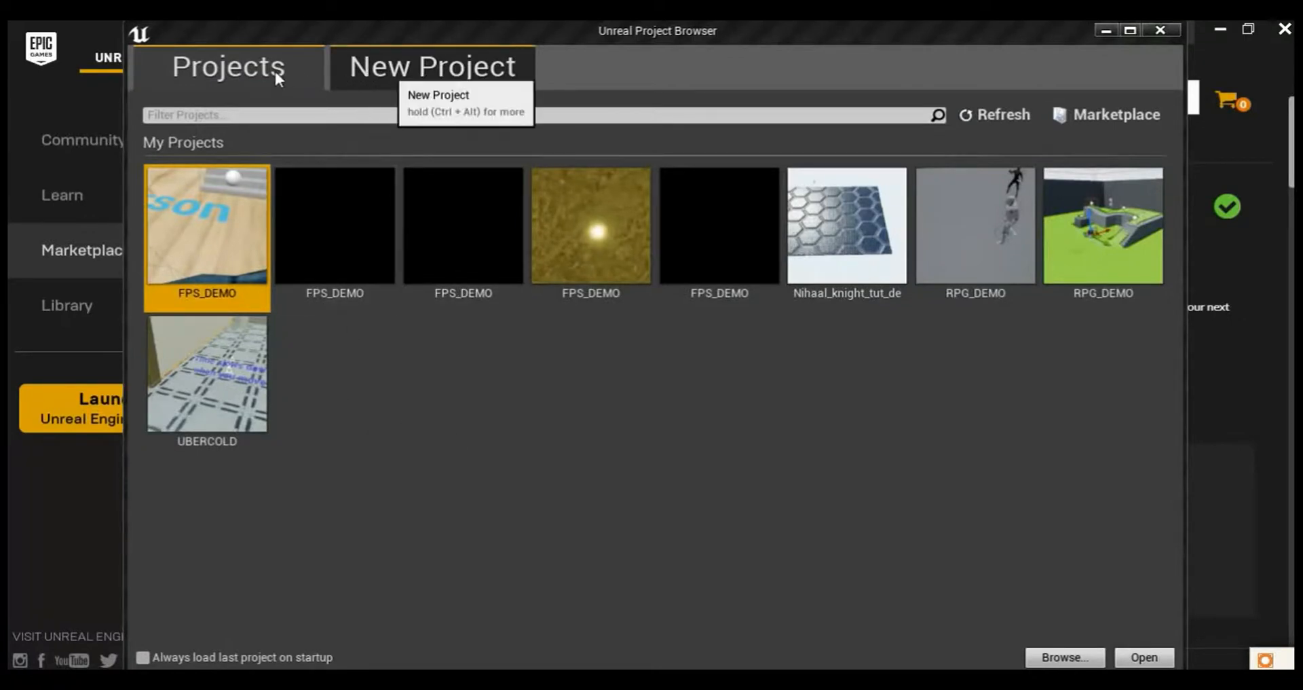
{"action": "left_click", "coordinate": [468, 83]}
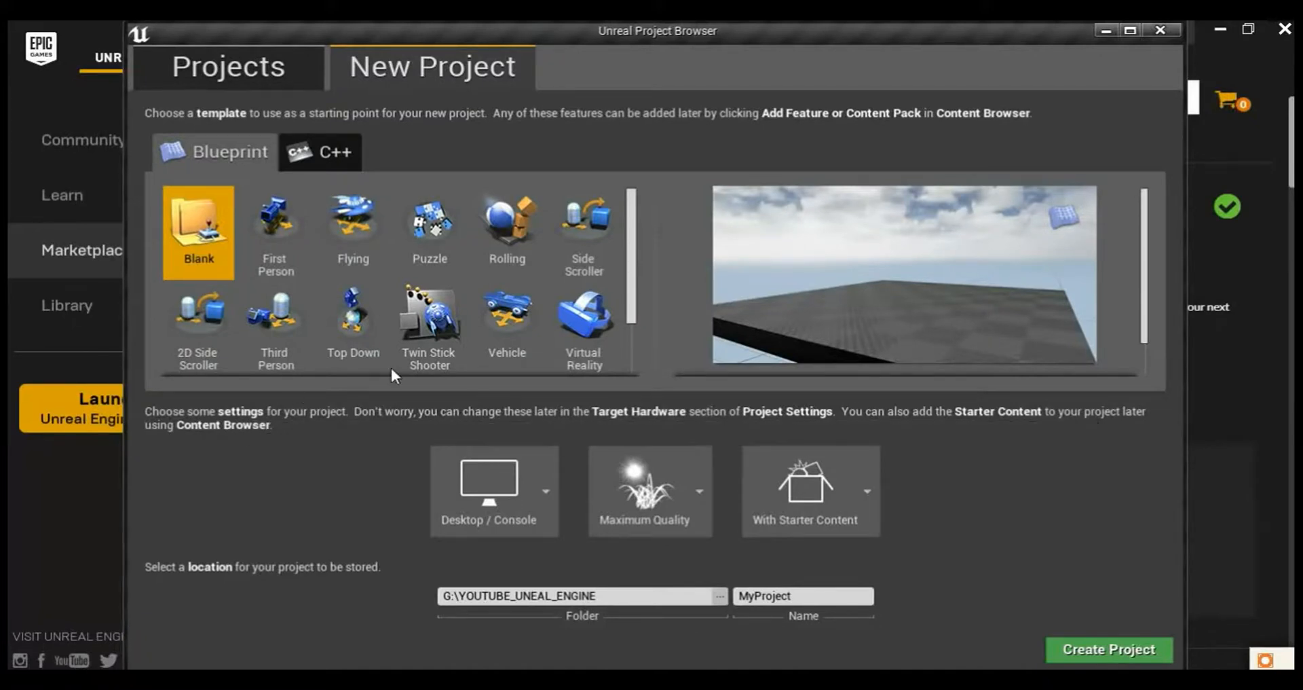
{"action": "left_click", "coordinate": [276, 339]}
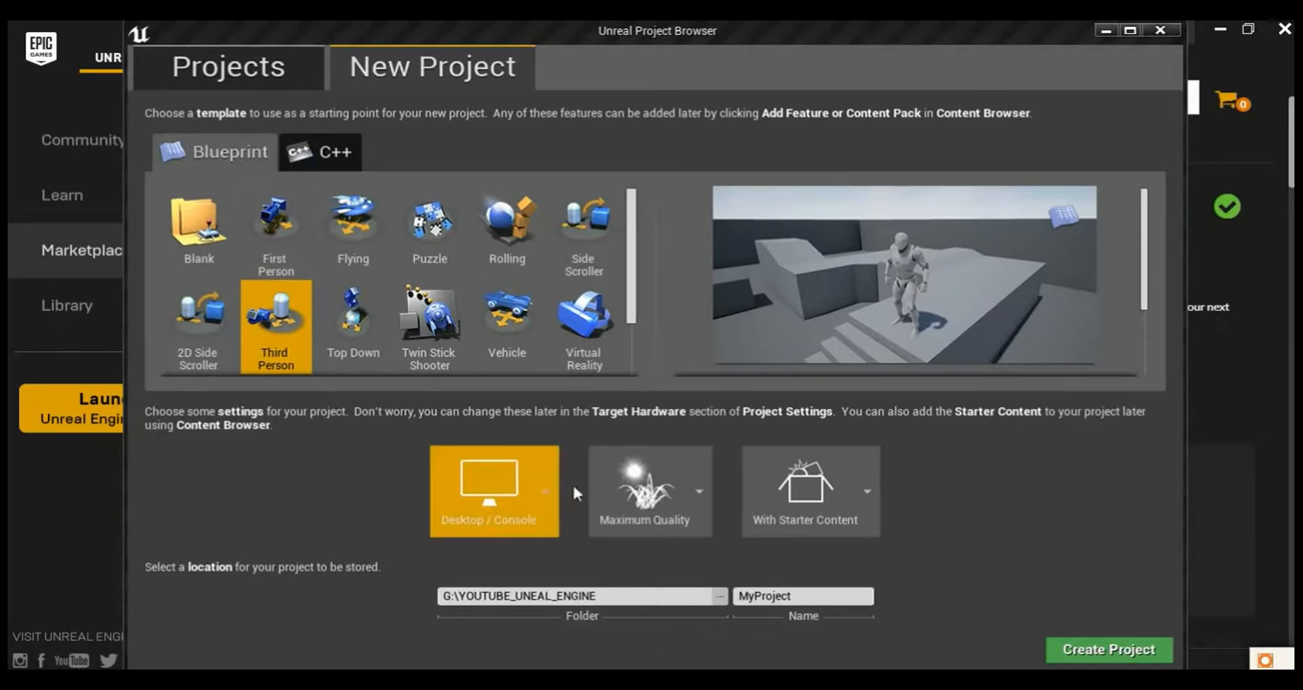
- Create the project as FPSGAME in the UE4 FPS SERIES desktop folder, targeting Desktop / Console
{"action": "left_click", "coordinate": [514, 509]}
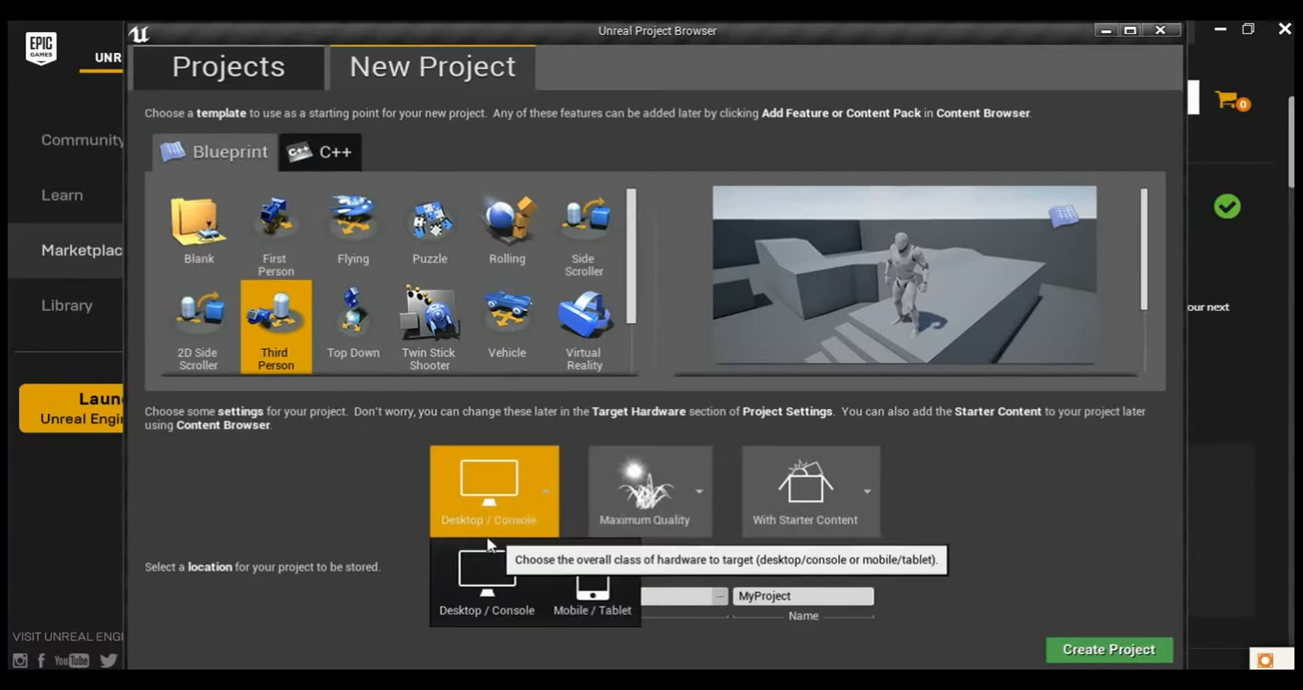
{"action": "left_click", "coordinate": [473, 567]}
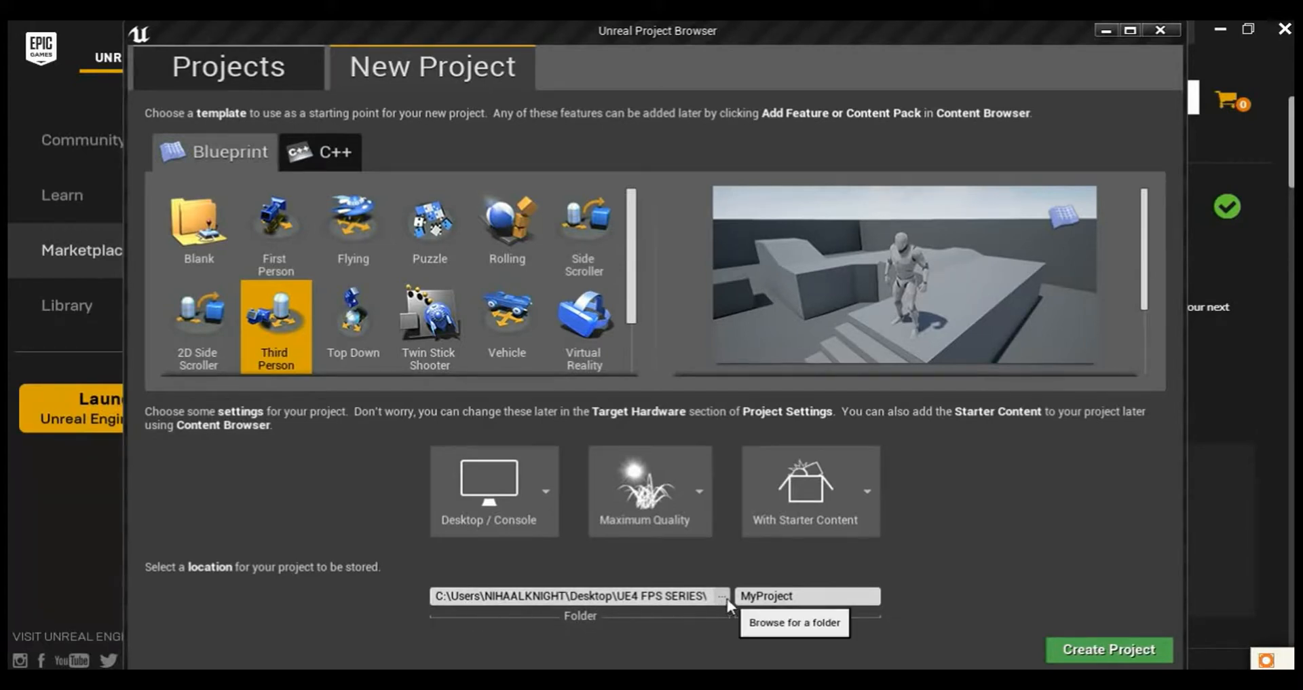
{"action": "left_click", "coordinate": [816, 597]}
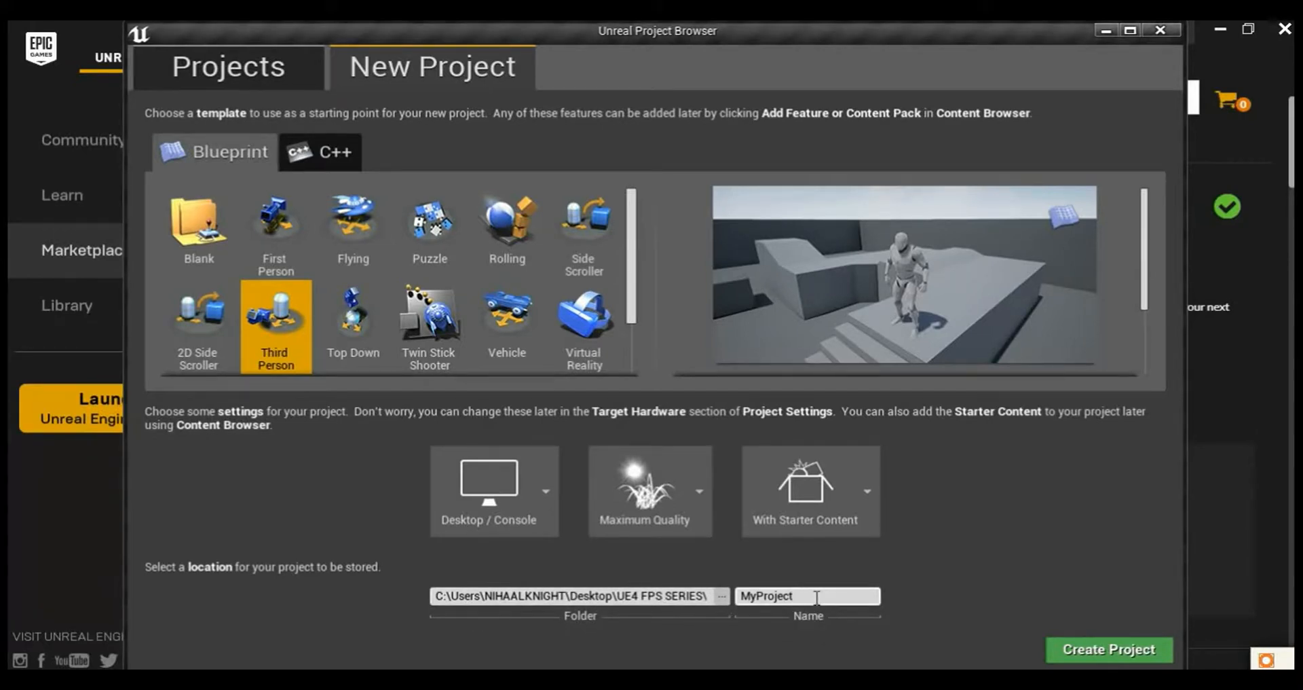
{"action": "double_click", "coordinate": [817, 598]}
{"action": "type", "text": "FPSGAME"}
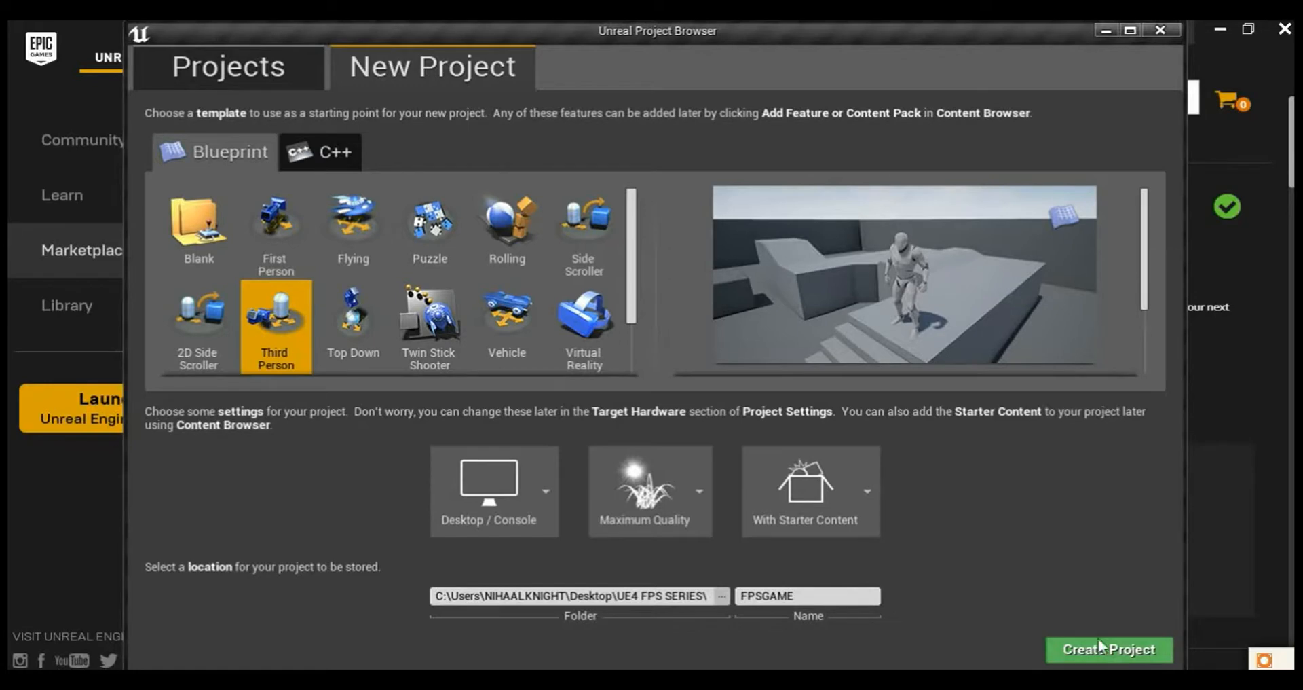
{"action": "left_click", "coordinate": [1147, 649]}
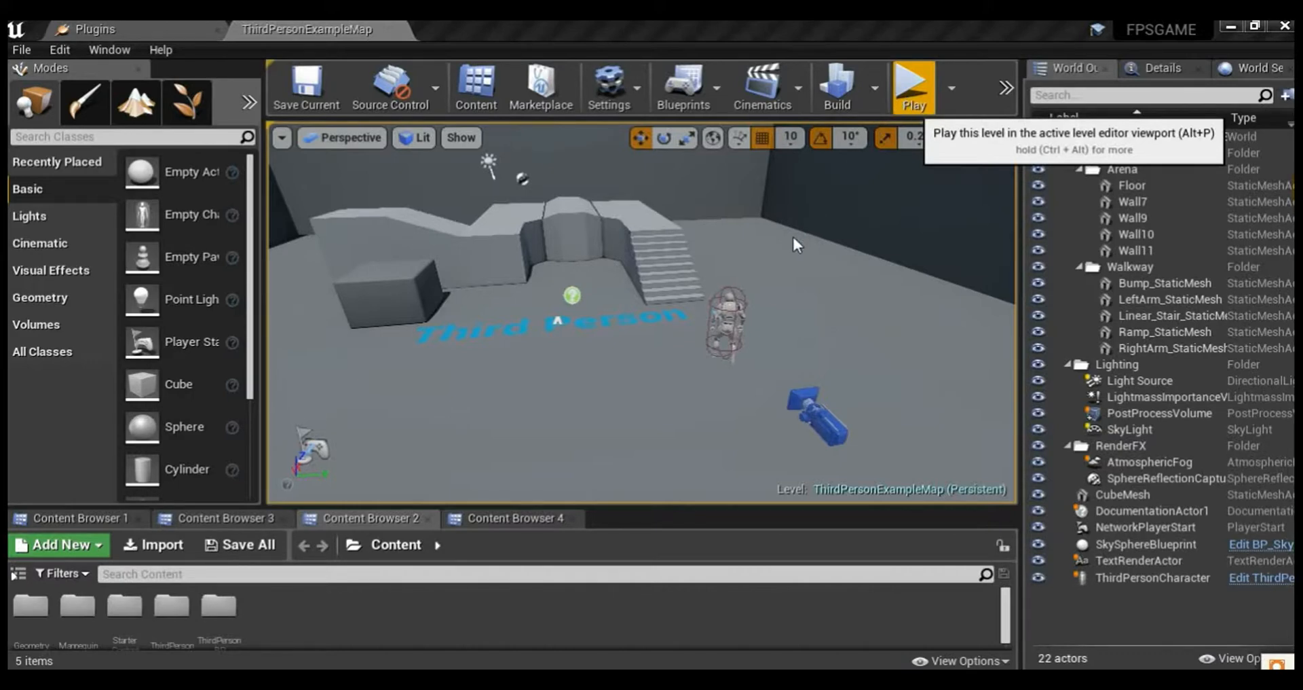
- Play-test the default third-person level by running and jumping around the arena, stop playing and dismiss the antivirus notification
{"action": "left_click", "coordinate": [692, 268]}
{"action": "key", "text": "w"}
{"action": "key", "text": "w"}
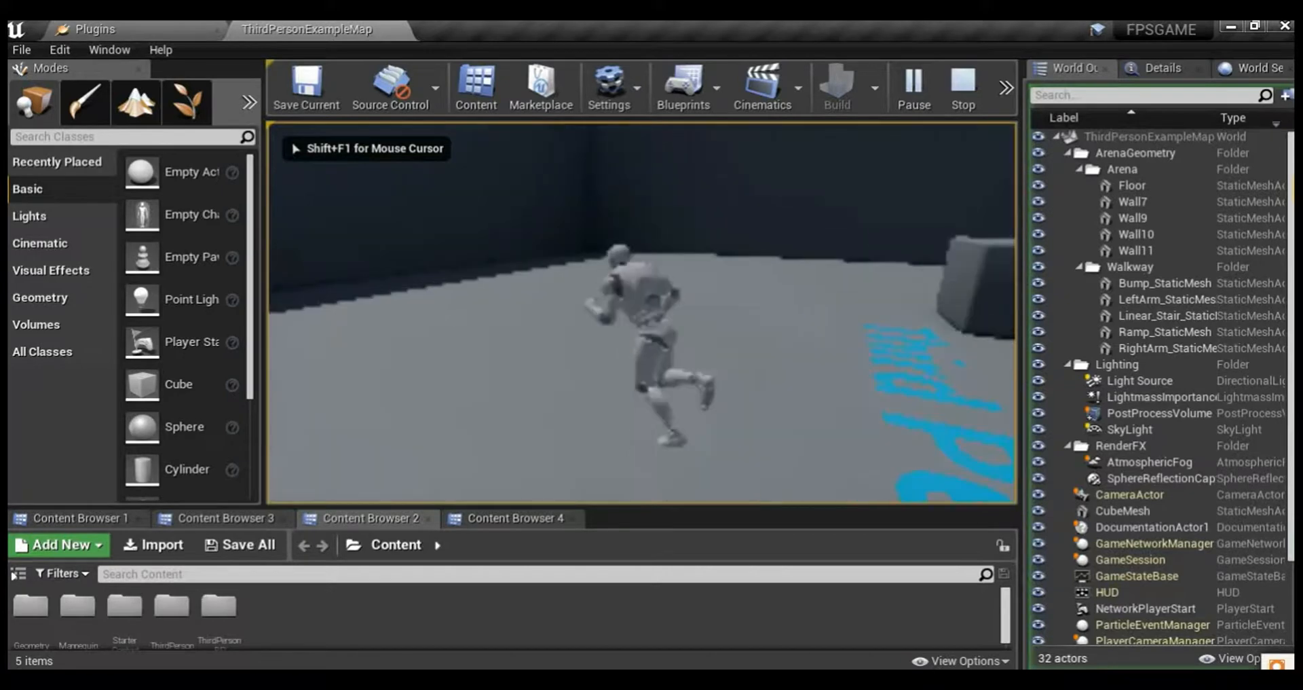
{"action": "key", "text": "w"}
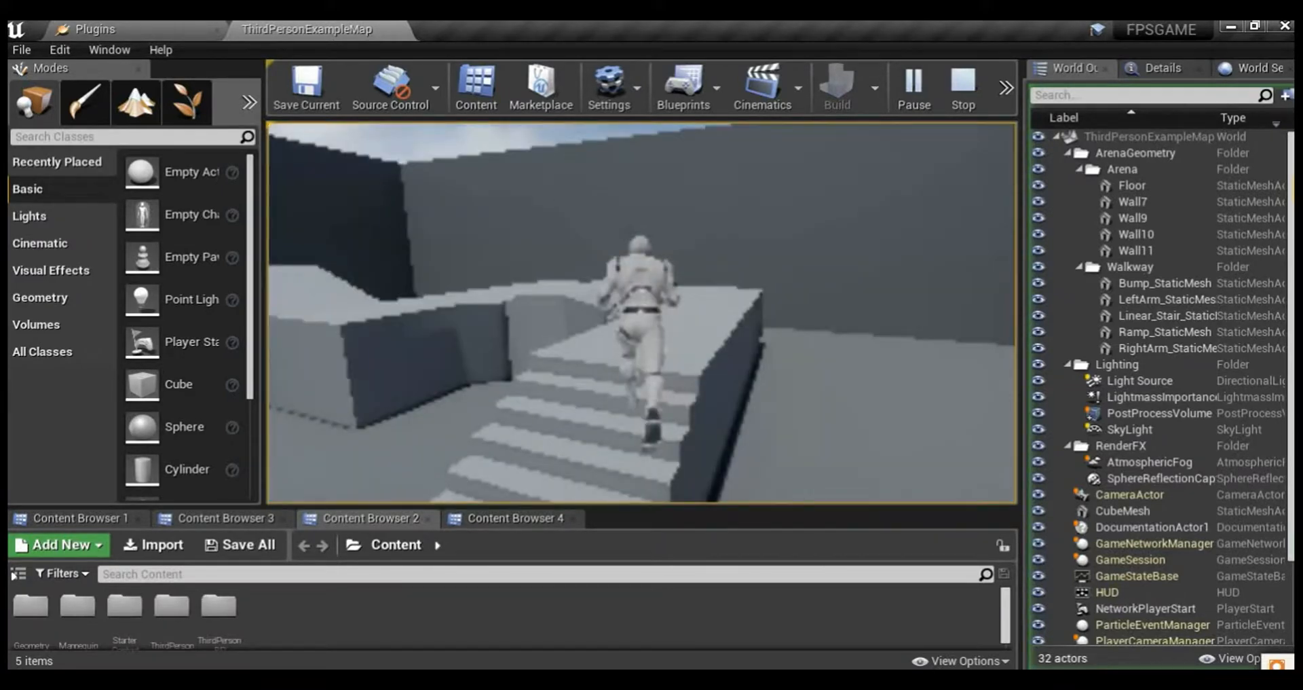
{"action": "key", "text": "w"}
{"action": "key", "text": "space"}
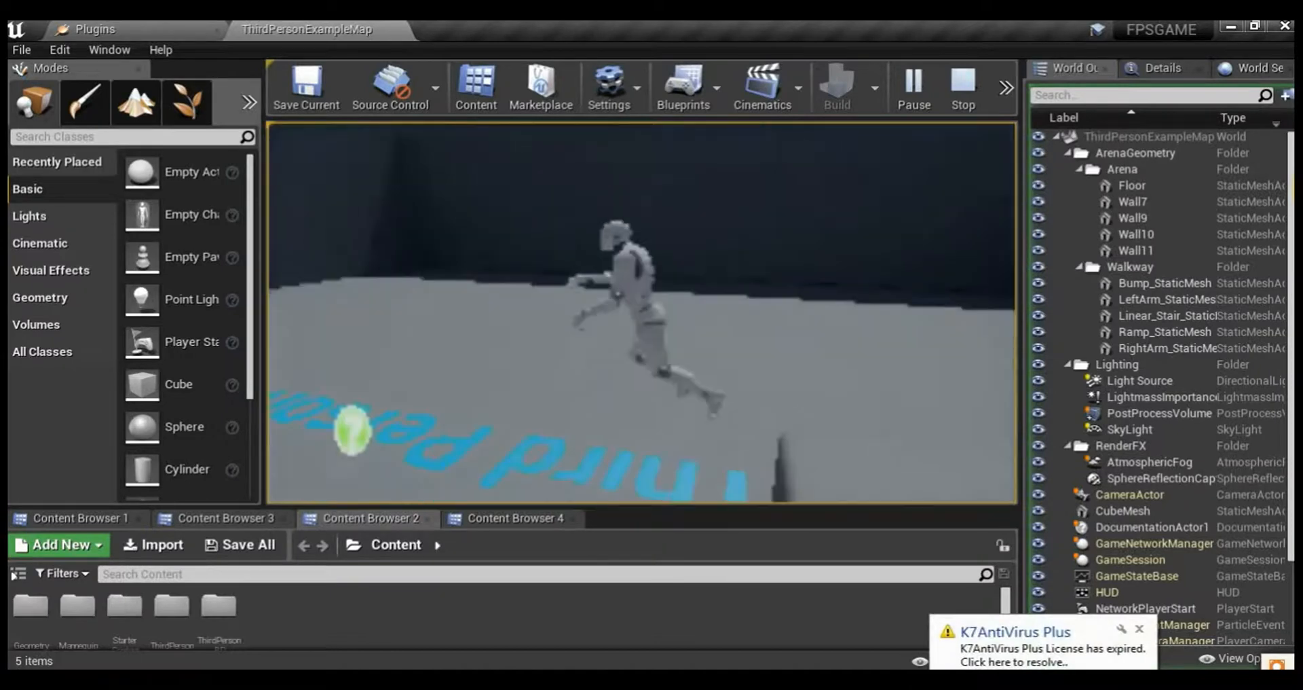
{"action": "key", "text": "w"}
{"action": "key", "text": "Escape"}
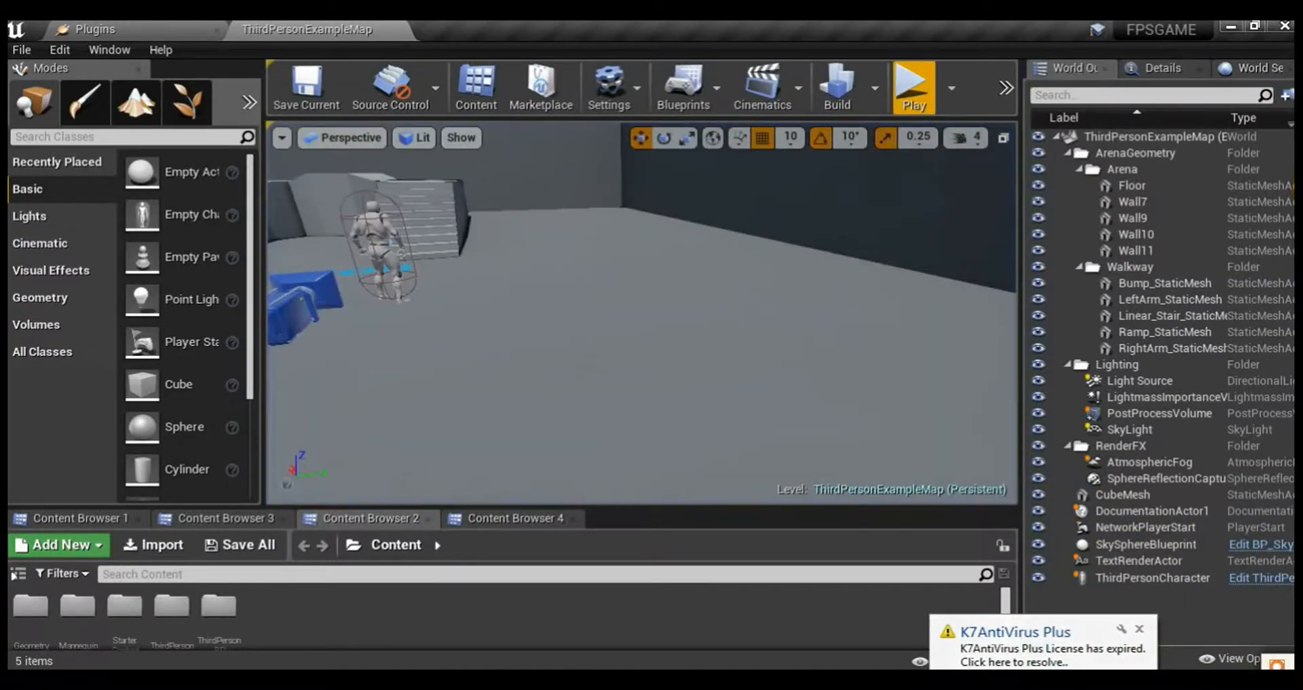
{"action": "left_click", "coordinate": [1140, 630]}
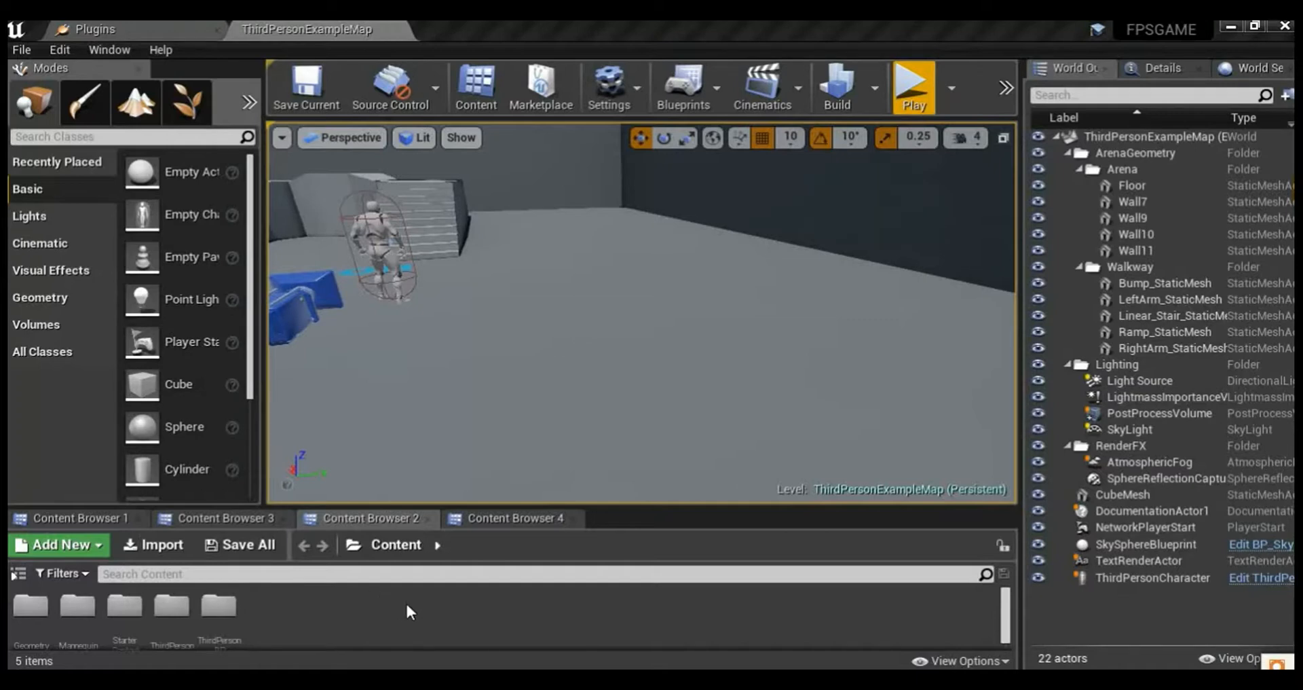
- Replace the "Third Person" floor text with the channel's name and play-test the level by running around the arena
{"action": "right_click_drag", "start_coordinate": [641, 312], "coordinate": [642, 349]}
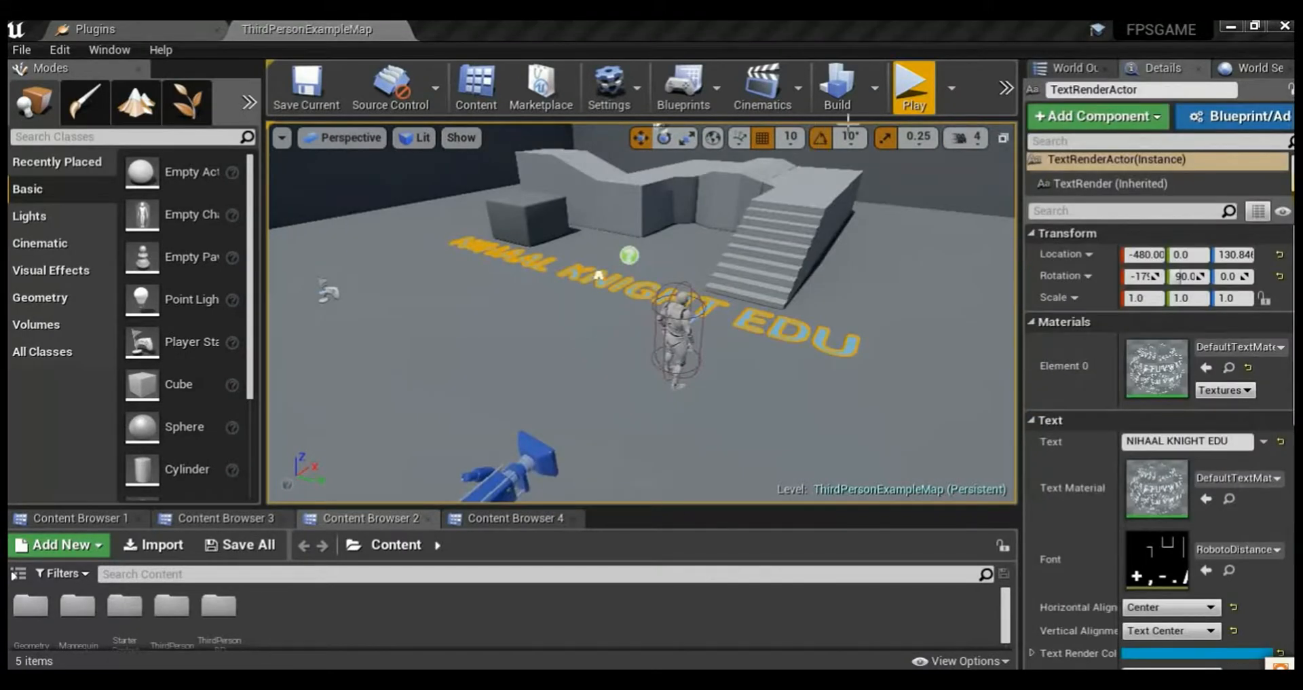
{"action": "left_click", "coordinate": [910, 95]}
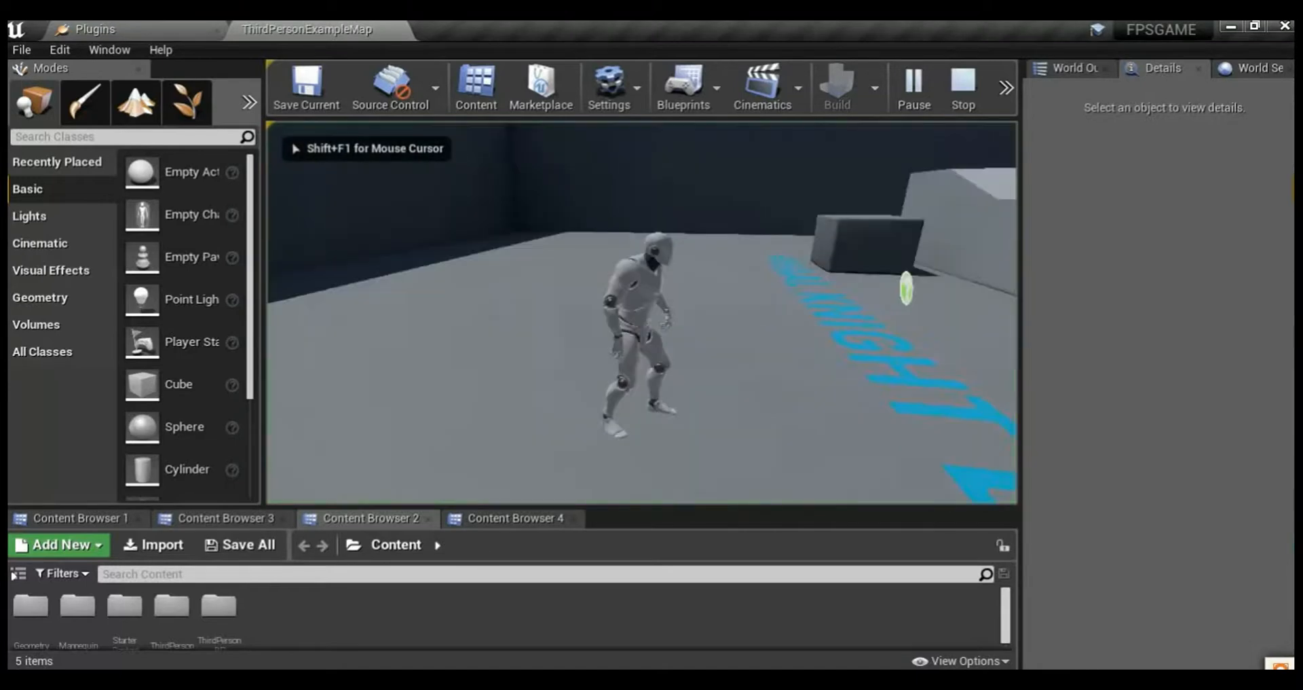
{"action": "key", "text": "w"}
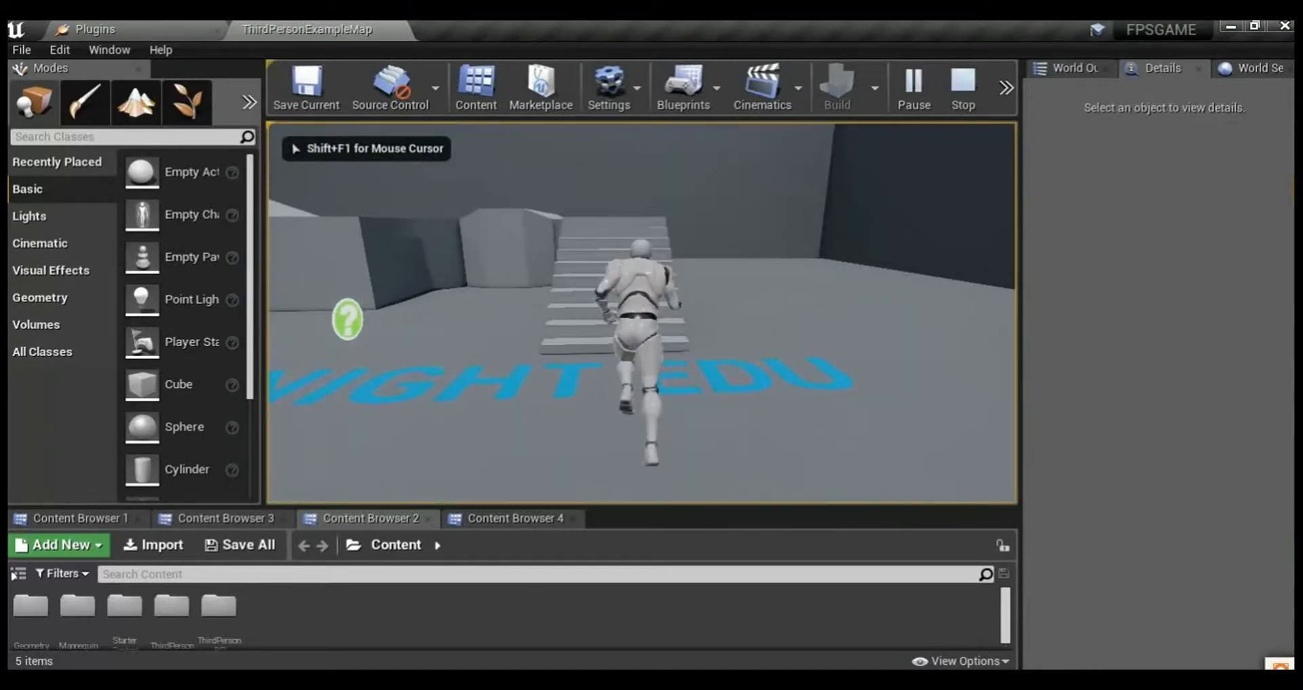
{"action": "key", "text": "w"}
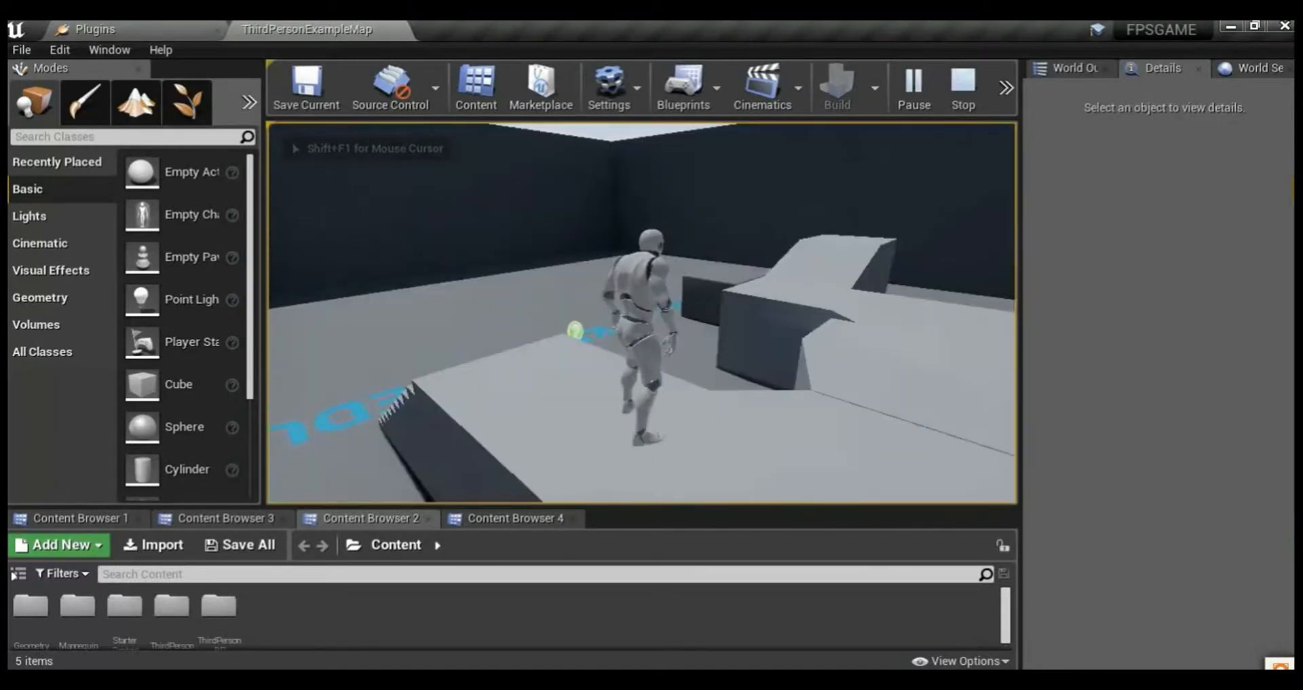
{"action": "key", "text": "w"}
{"action": "key", "text": "s"}
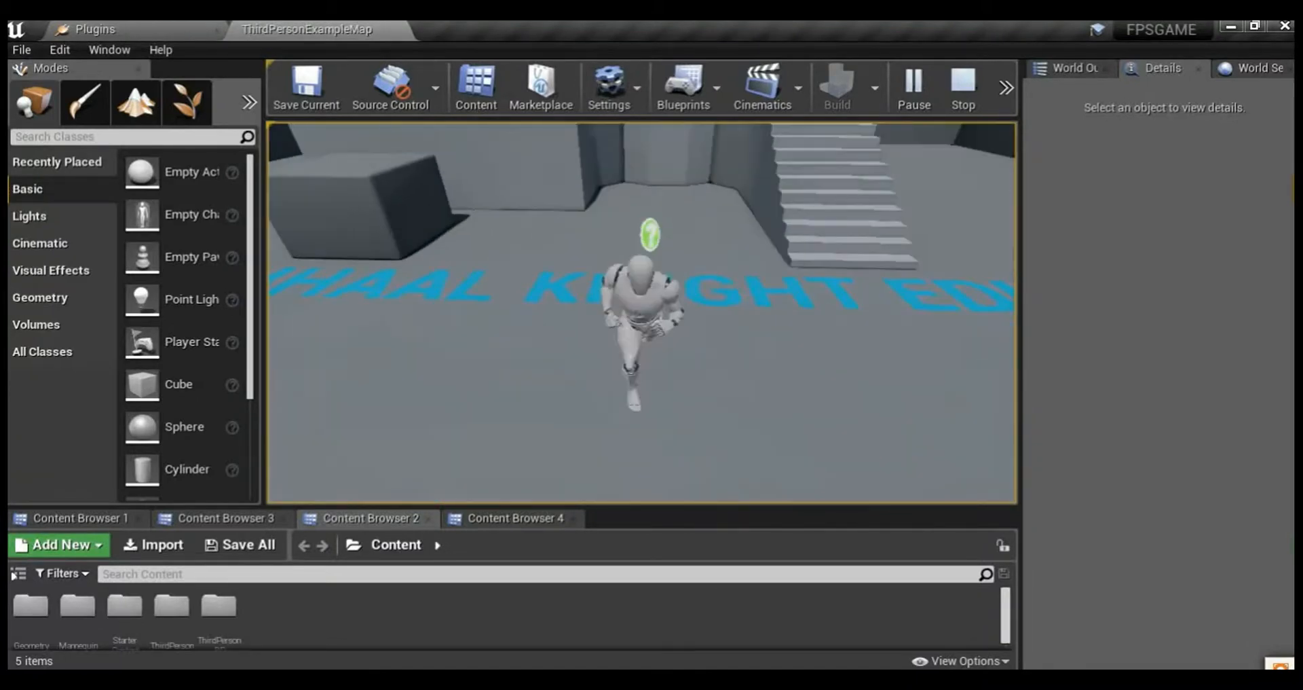
{"action": "key", "text": "Escape"}
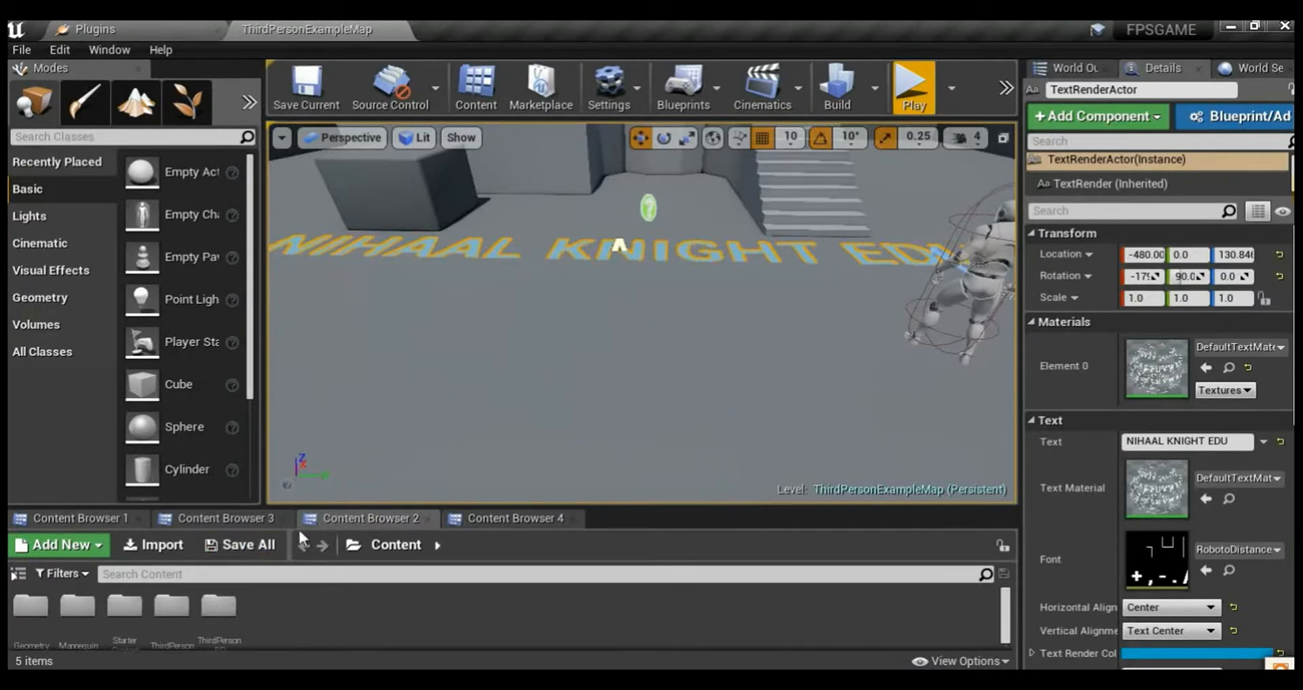
- Open the ThirdPersonCharacter blueprint from the ThirdPersonBP Blueprints folder and look over the input groups in its event graph
{"action": "left_click", "coordinate": [88, 527]}
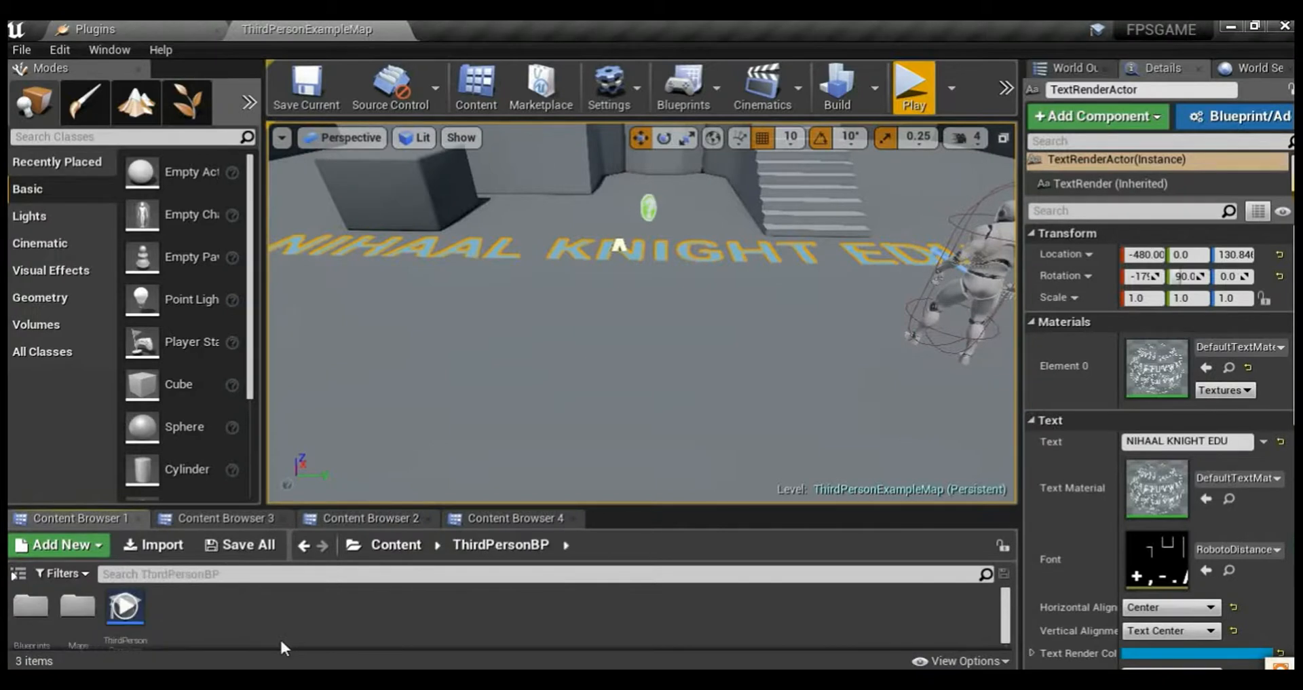
{"action": "left_click", "coordinate": [36, 614]}
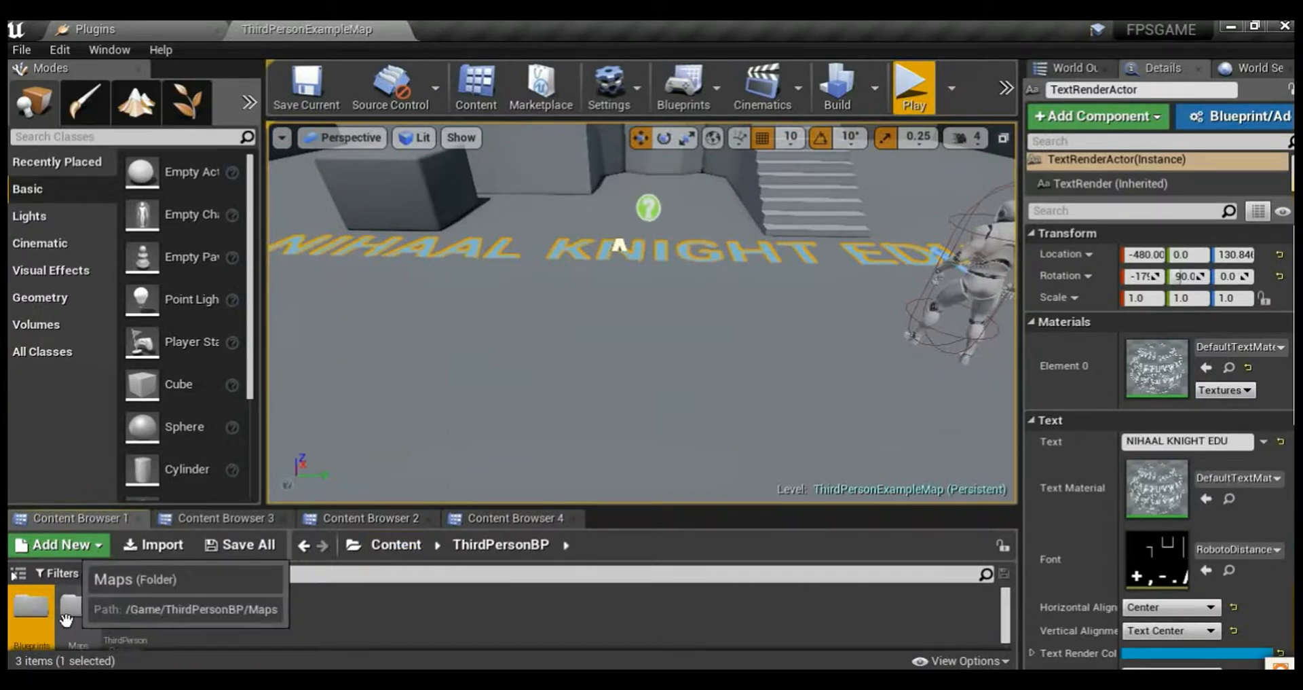
{"action": "double_click", "coordinate": [40, 616]}
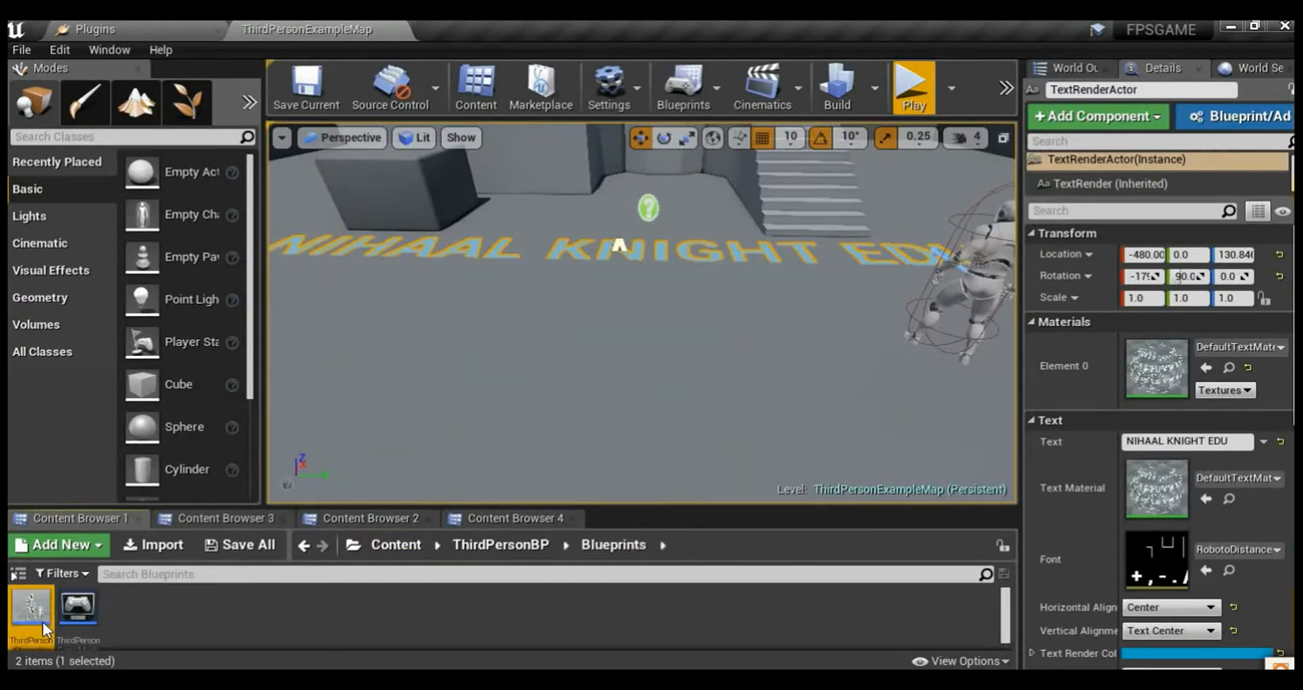
{"action": "double_click", "coordinate": [43, 621]}
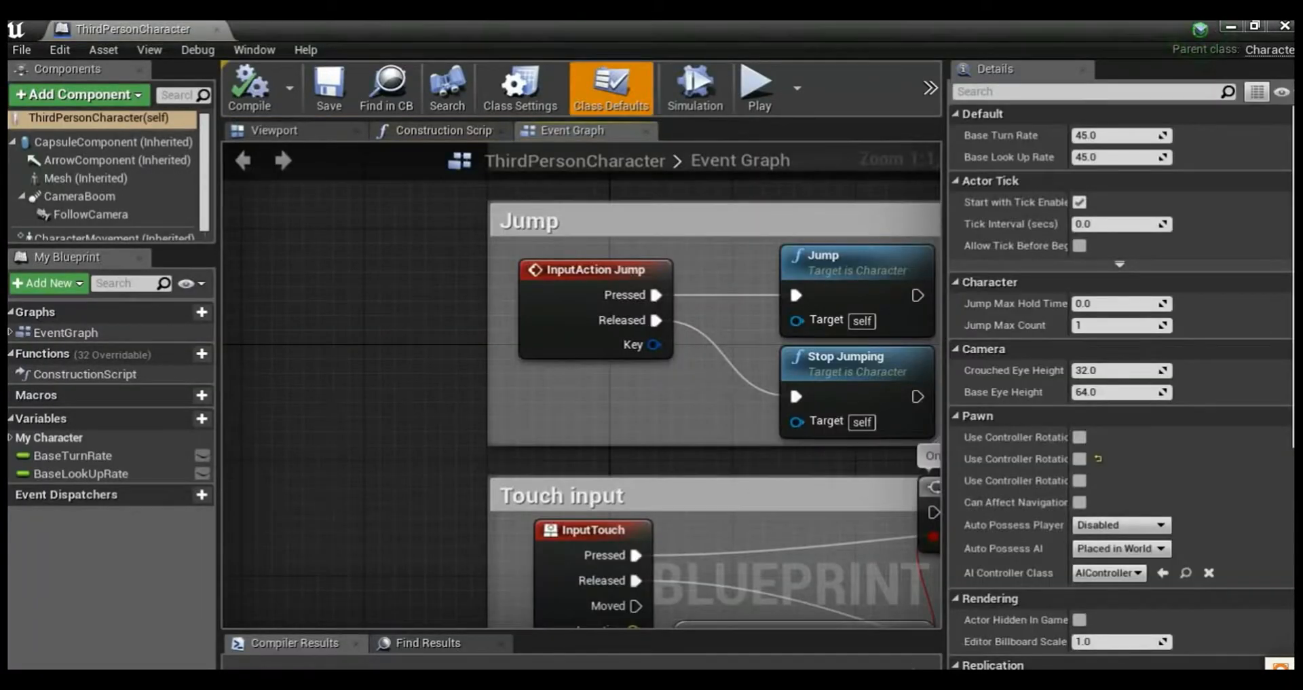
{"action": "scroll", "coordinate": [351, 325], "scroll_direction": "down", "scroll_amount": 7}
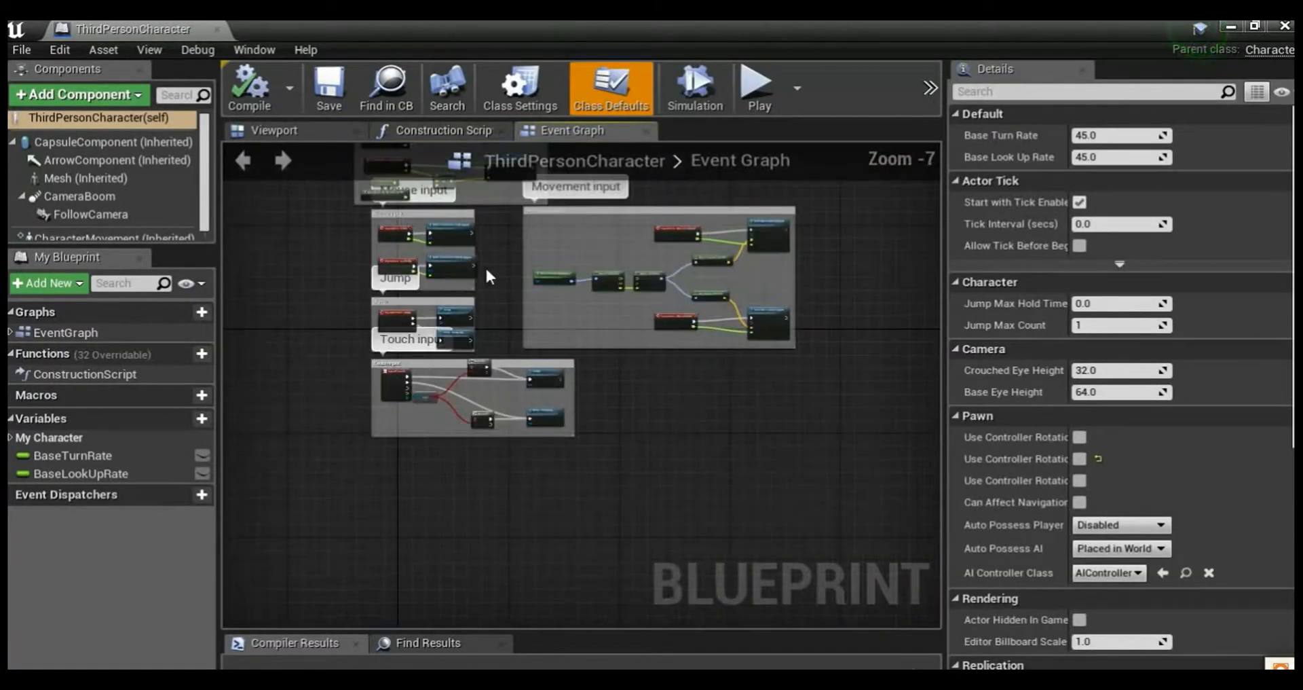
{"action": "right_click_drag", "start_coordinate": [509, 230], "coordinate": [509, 350]}
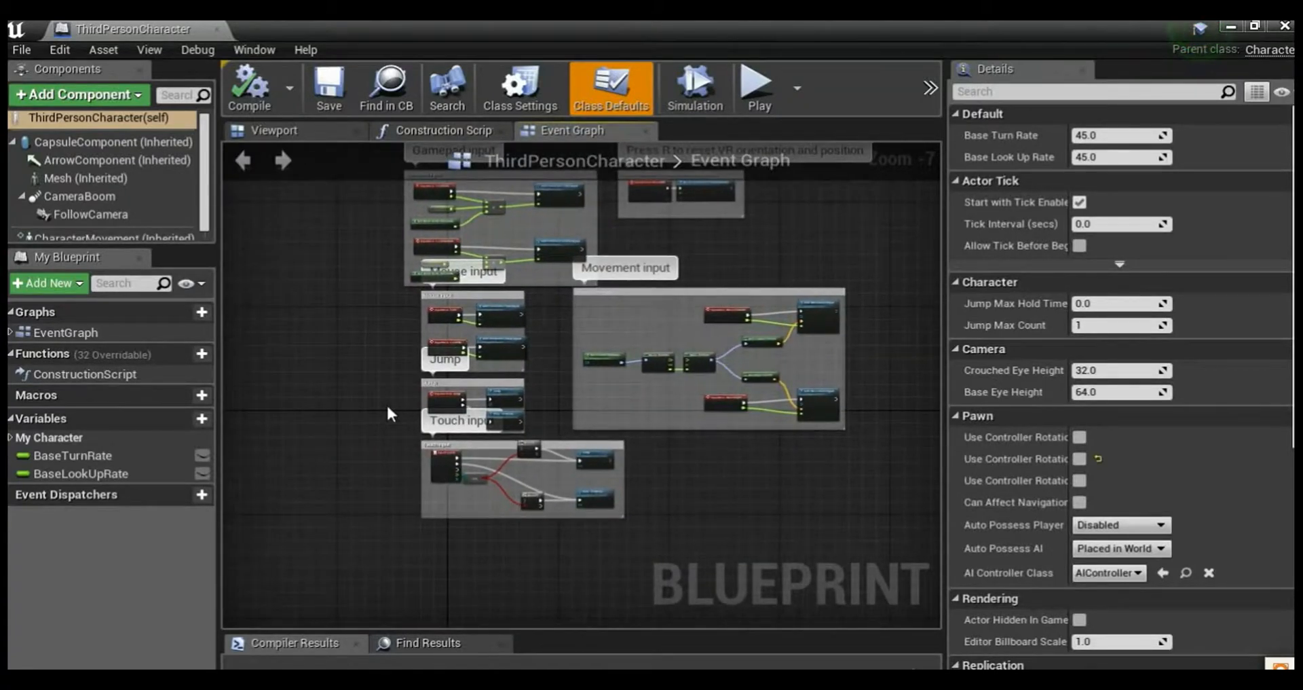
{"action": "scroll", "coordinate": [370, 414], "scroll_direction": "up", "scroll_amount": 2}
{"action": "right_click_drag", "start_coordinate": [375, 410], "coordinate": [300, 400]}
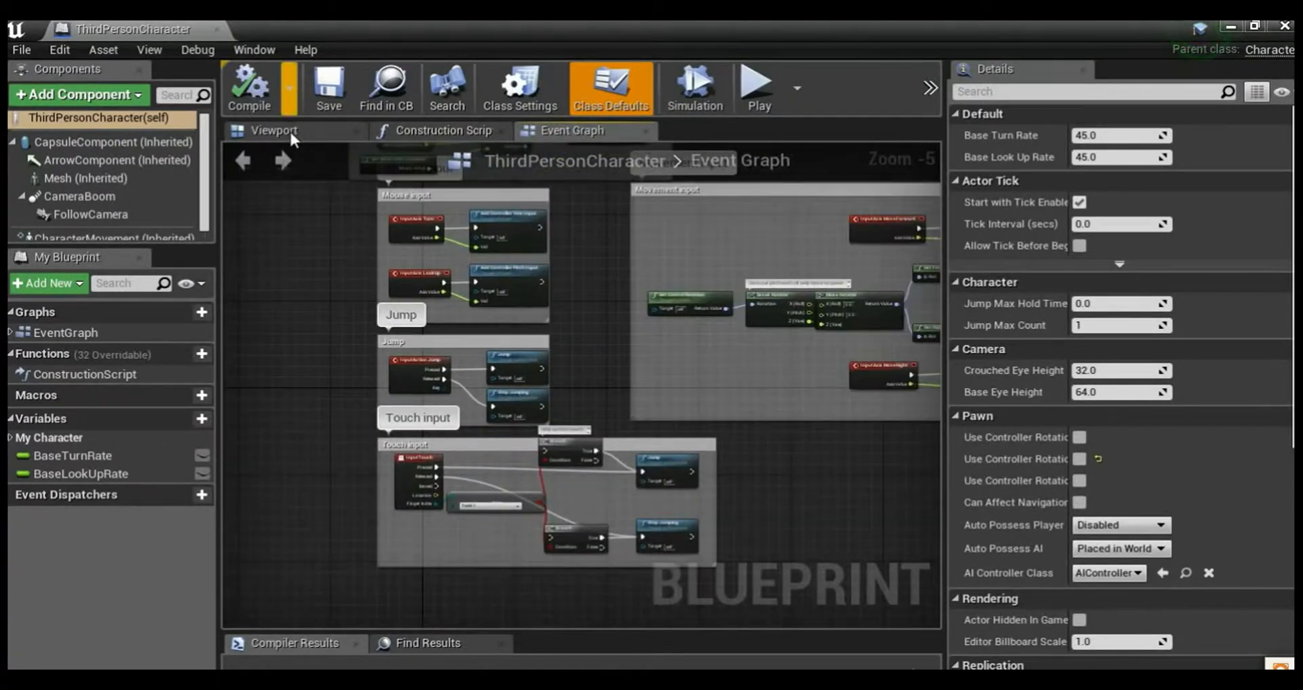
- Move the FollowCamera in the blueprint's viewport forward and up to the character's upper body, at about X 310 and Z 40
{"action": "left_click", "coordinate": [290, 131]}
{"action": "right_click_drag", "start_coordinate": [500, 326], "coordinate": [443, 331]}
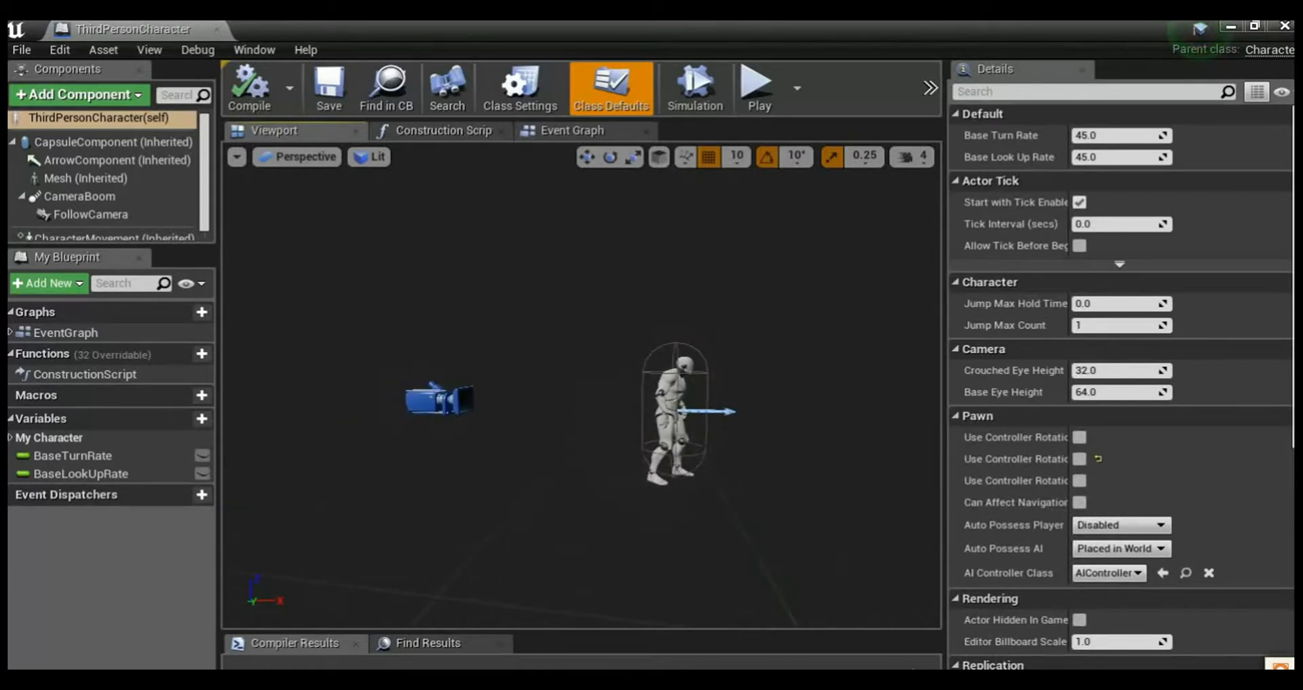
{"action": "left_click", "coordinate": [437, 400]}
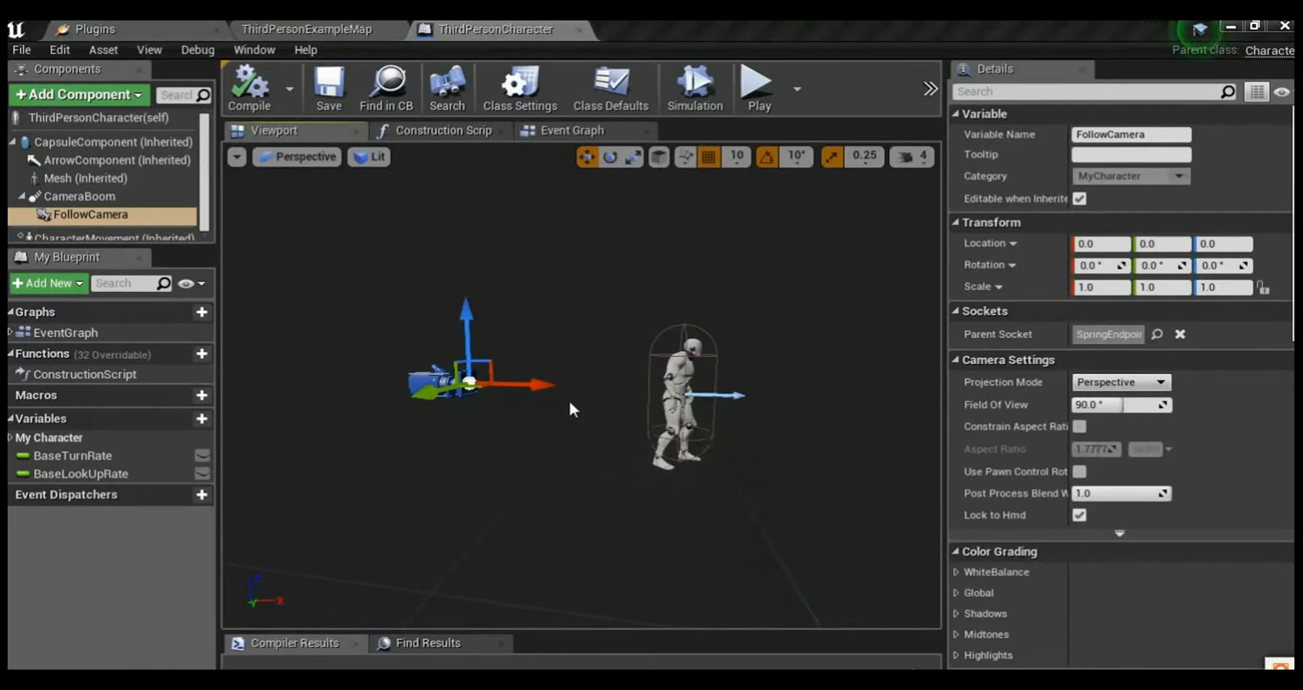
{"action": "right_click_drag", "start_coordinate": [523, 388], "coordinate": [518, 387]}
{"action": "left_click_drag", "start_coordinate": [427, 385], "coordinate": [625, 403]}
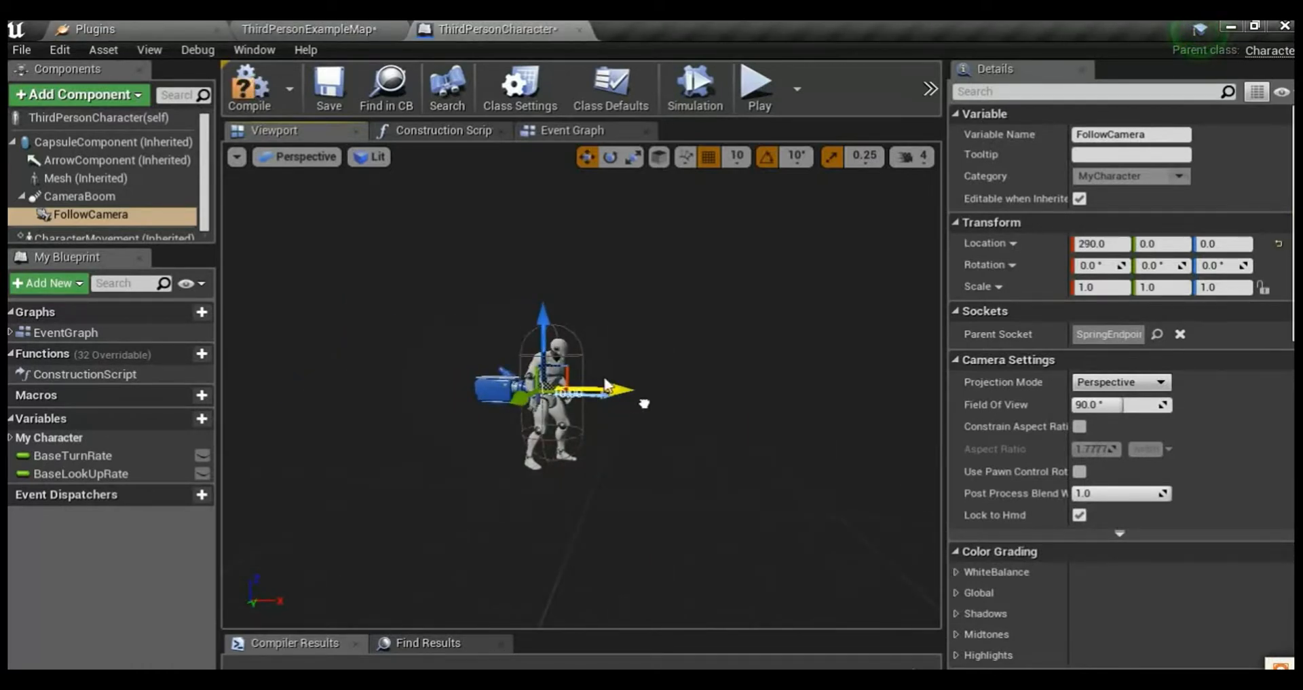
{"action": "left_click_drag", "start_coordinate": [546, 309], "coordinate": [548, 295]}
{"action": "left_click_drag", "start_coordinate": [546, 358], "coordinate": [564, 292]}
{"action": "key", "text": "f"}
{"action": "left_click_drag", "start_coordinate": [676, 382], "coordinate": [716, 382]}
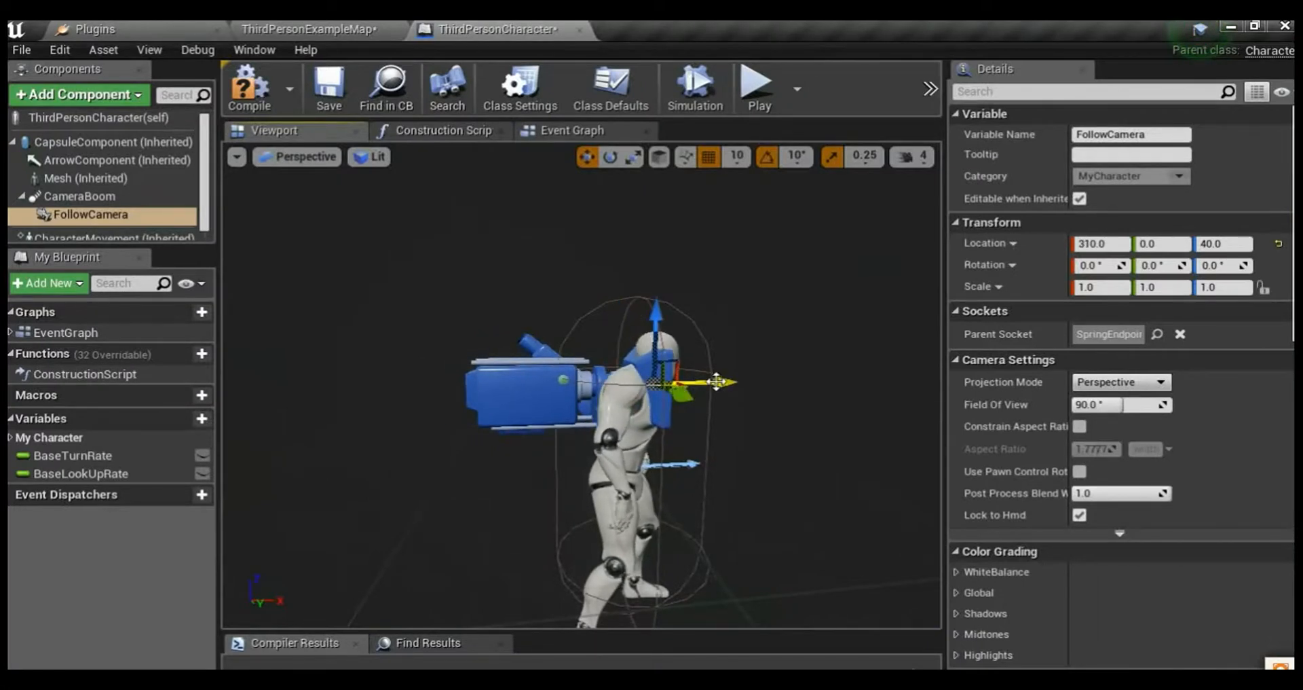
- Turn off position grid snapping and scale snapping in the blueprint's viewport
{"action": "left_click", "coordinate": [691, 160]}
{"action": "left_click", "coordinate": [711, 159]}
{"action": "left_click", "coordinate": [711, 158]}
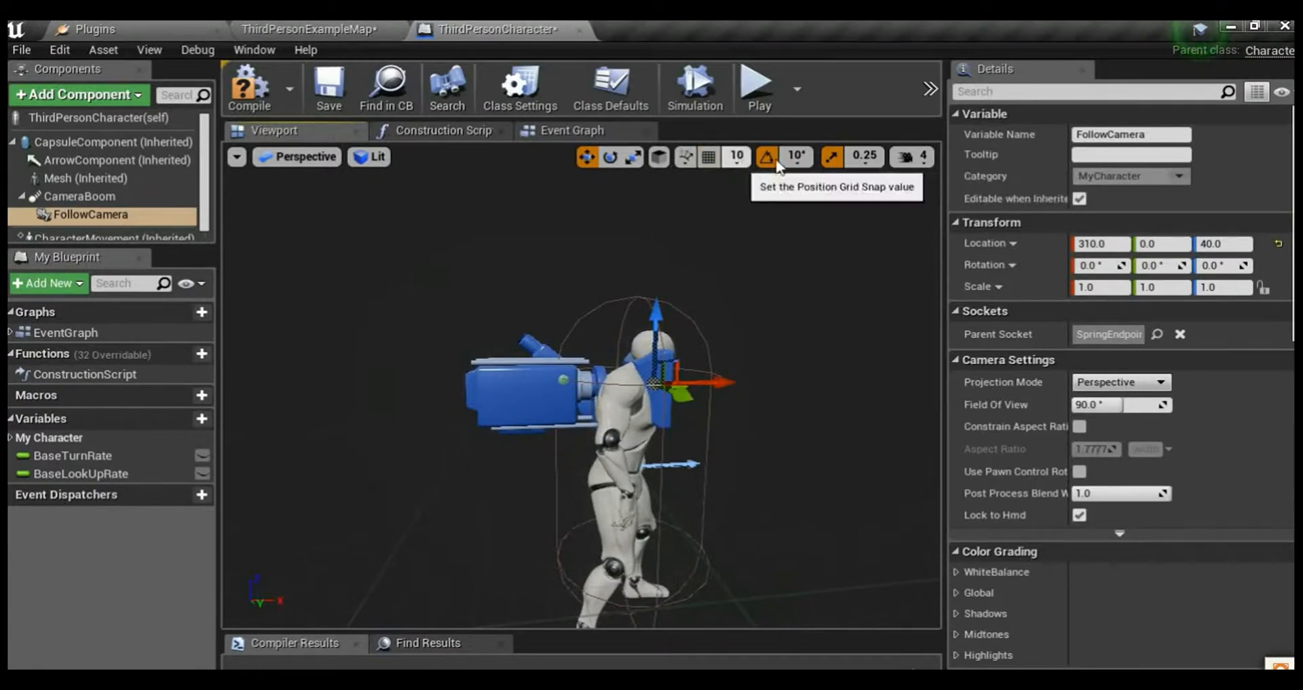
{"action": "left_click", "coordinate": [830, 159]}
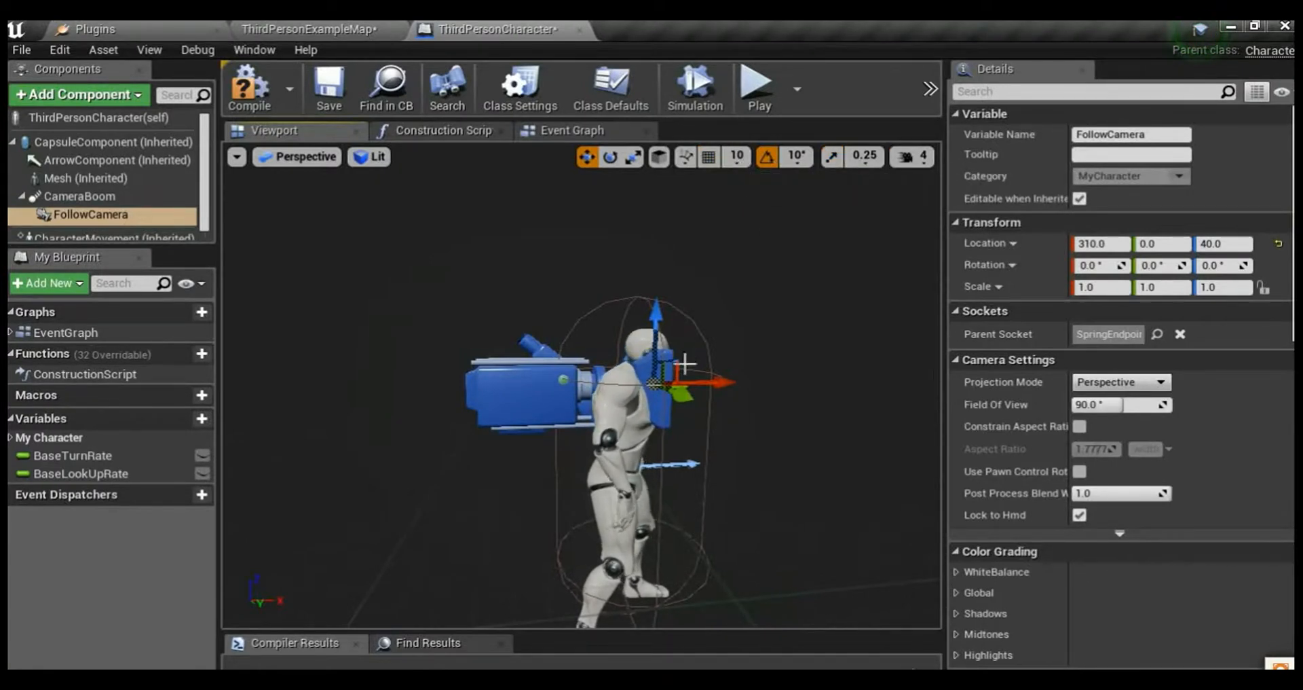
- Nudge the FollowCamera to about X 316.1 and Z 45.3, level with the character's face, and save the blueprint
{"action": "left_click_drag", "start_coordinate": [716, 381], "coordinate": [732, 384]}
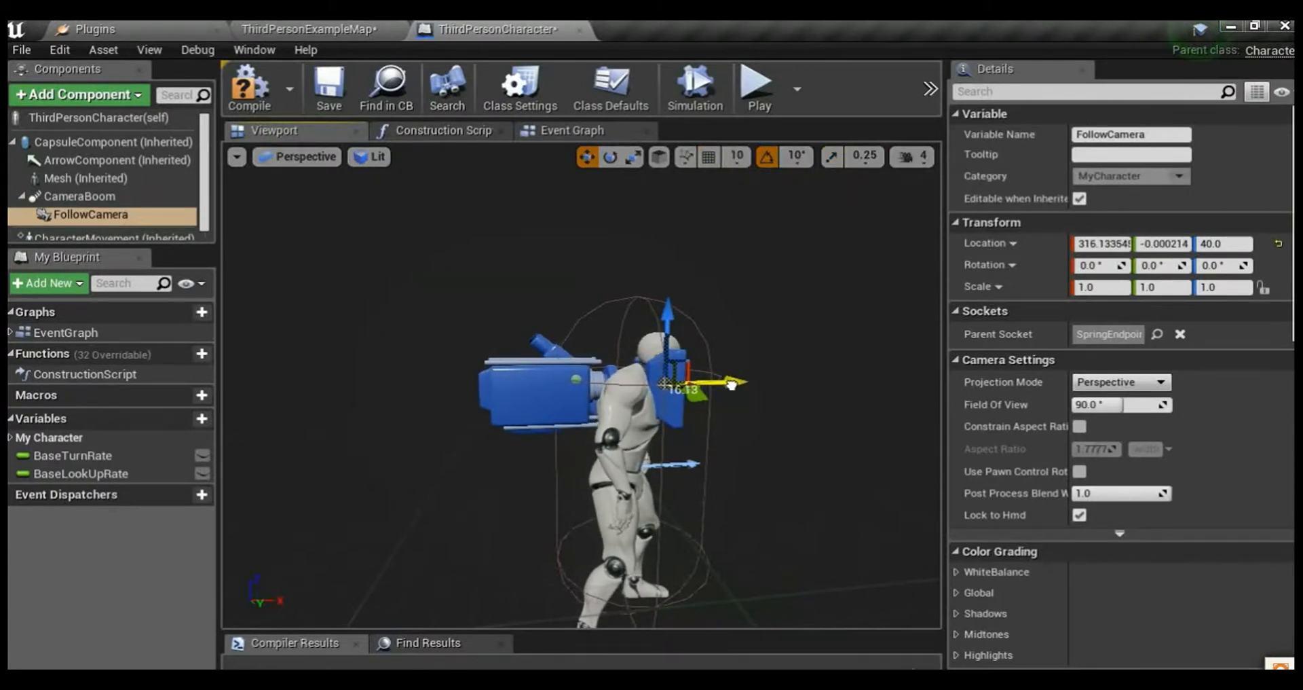
{"action": "left_click_drag", "start_coordinate": [666, 311], "coordinate": [668, 301]}
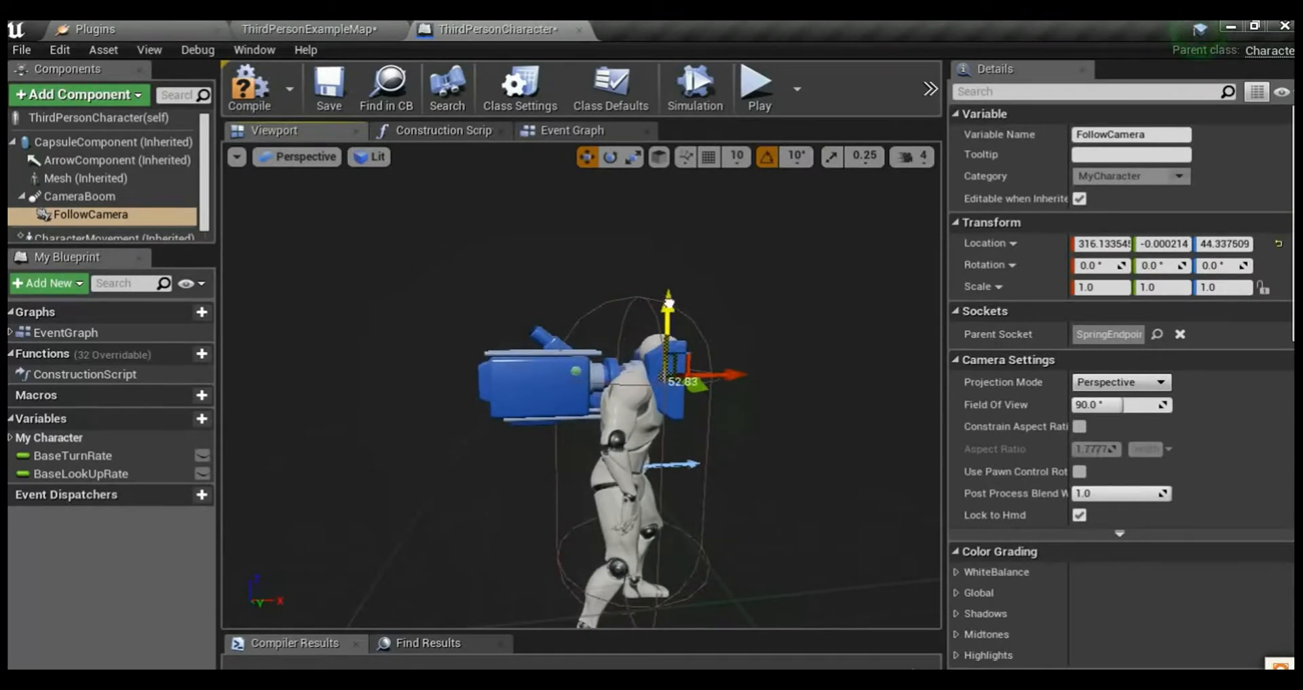
{"action": "right_click_drag", "start_coordinate": [704, 352], "coordinate": [631, 353]}
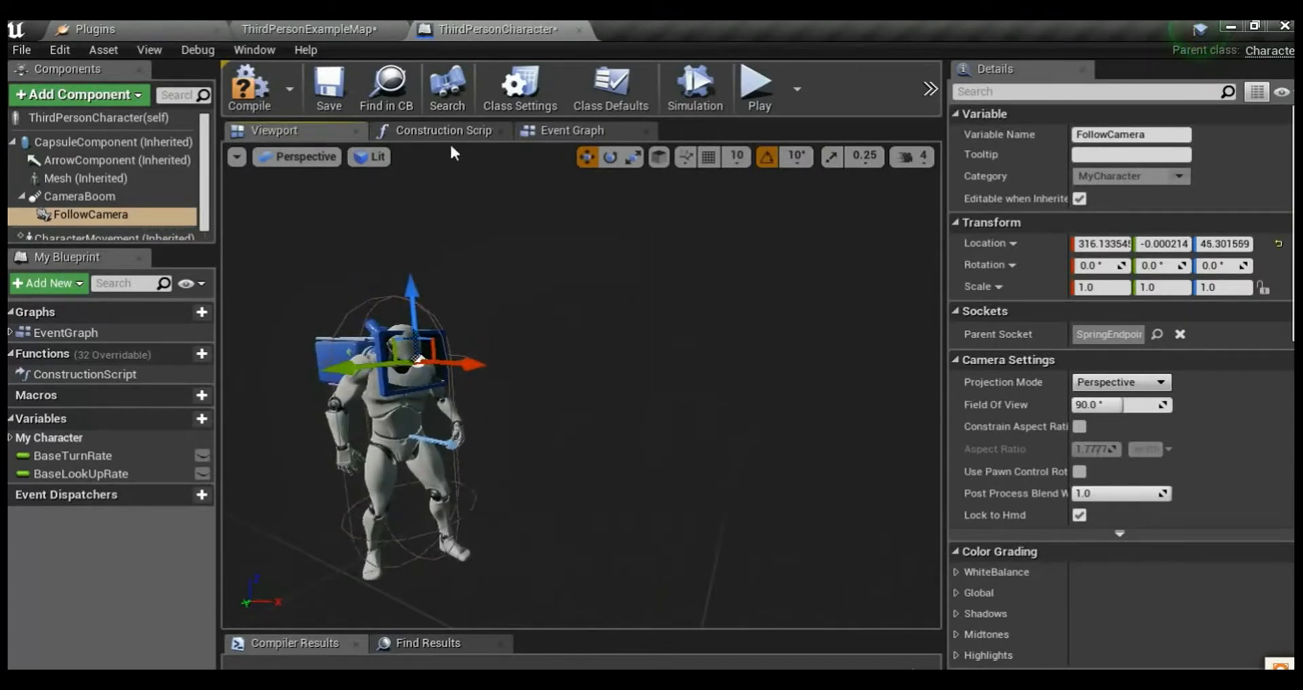
{"action": "left_click", "coordinate": [328, 92]}
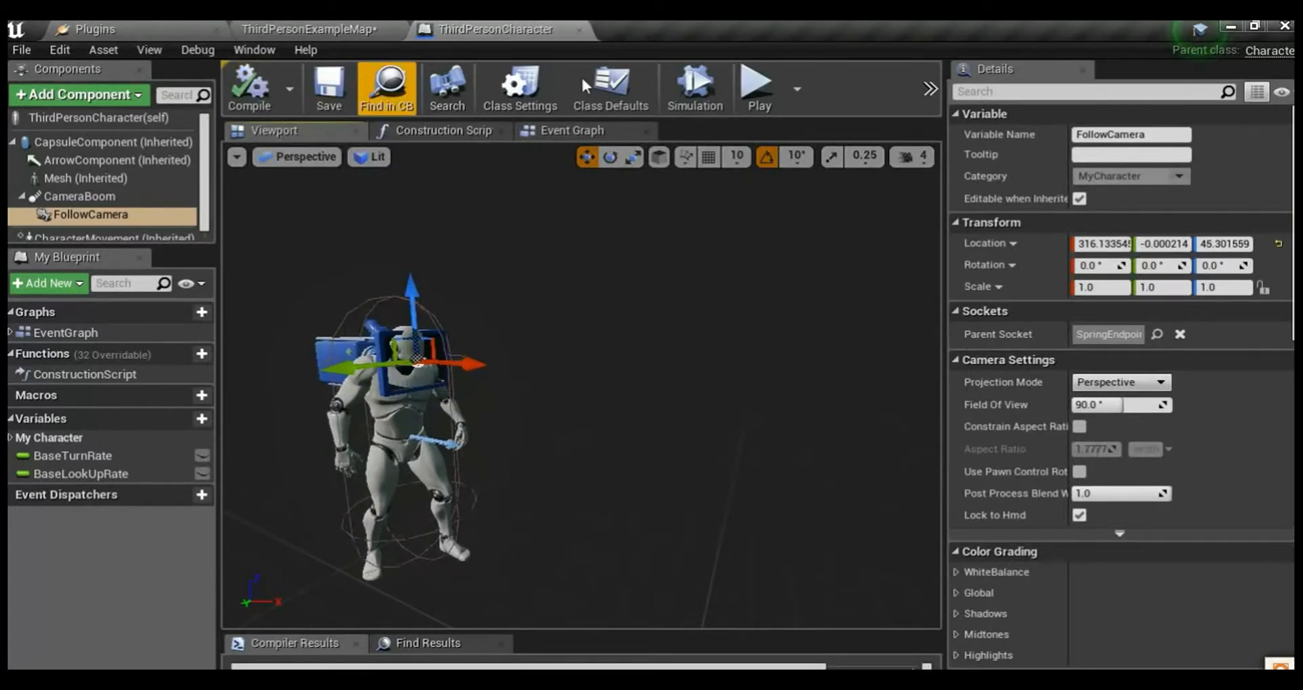
- Play-test ThirdPersonExampleMap with the repositioned camera by running up the stairs and jumping around the arena, and stop playing
{"action": "left_click", "coordinate": [95, 29]}
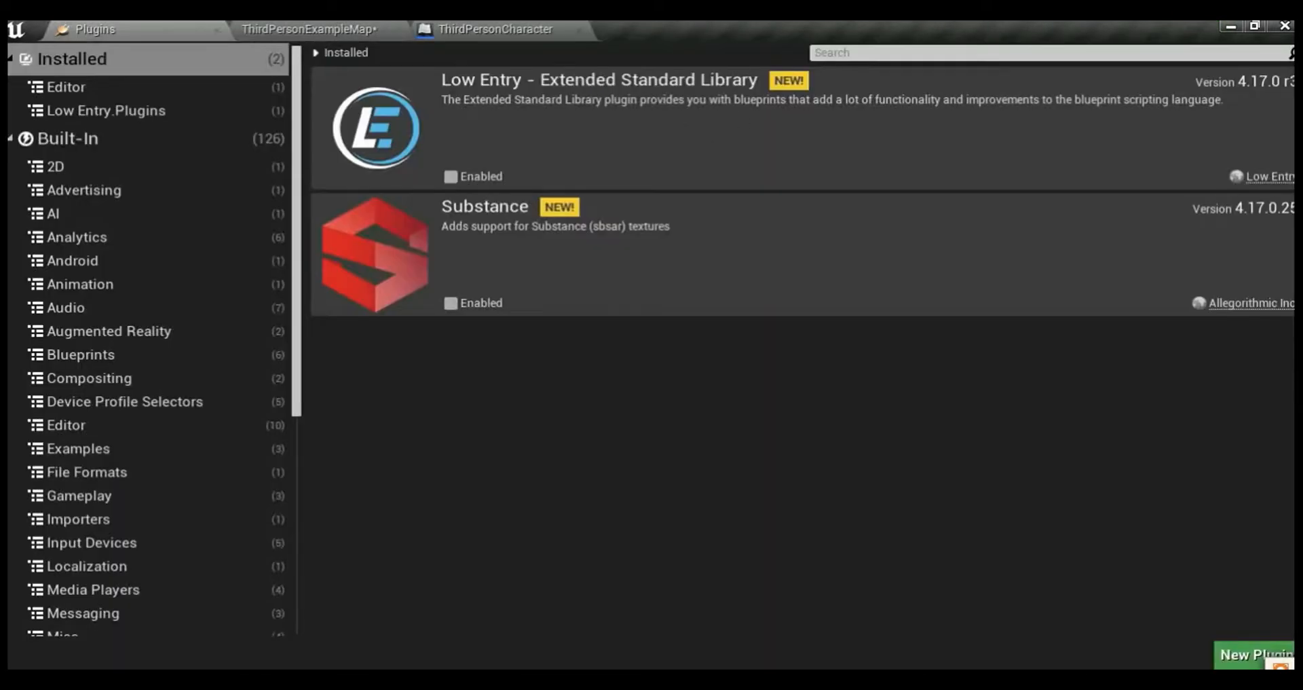
{"action": "left_click", "coordinate": [309, 29]}
{"action": "left_click", "coordinate": [918, 100]}
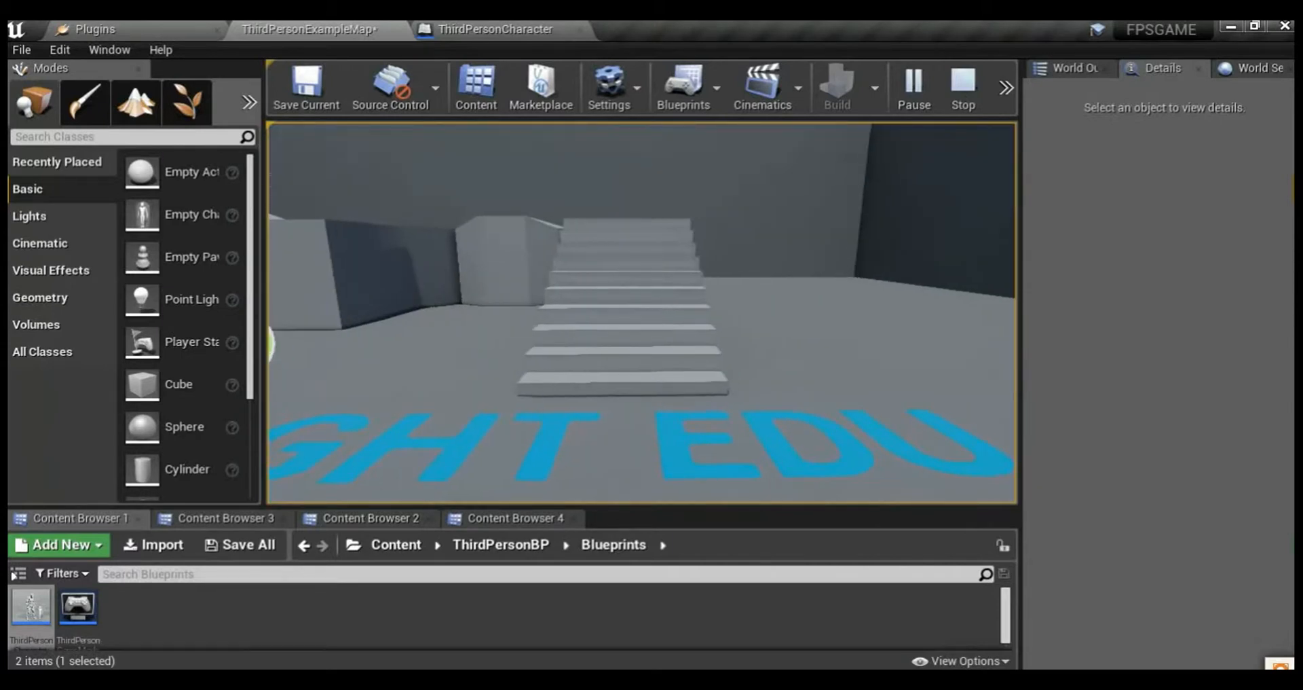
{"action": "key", "text": "w"}
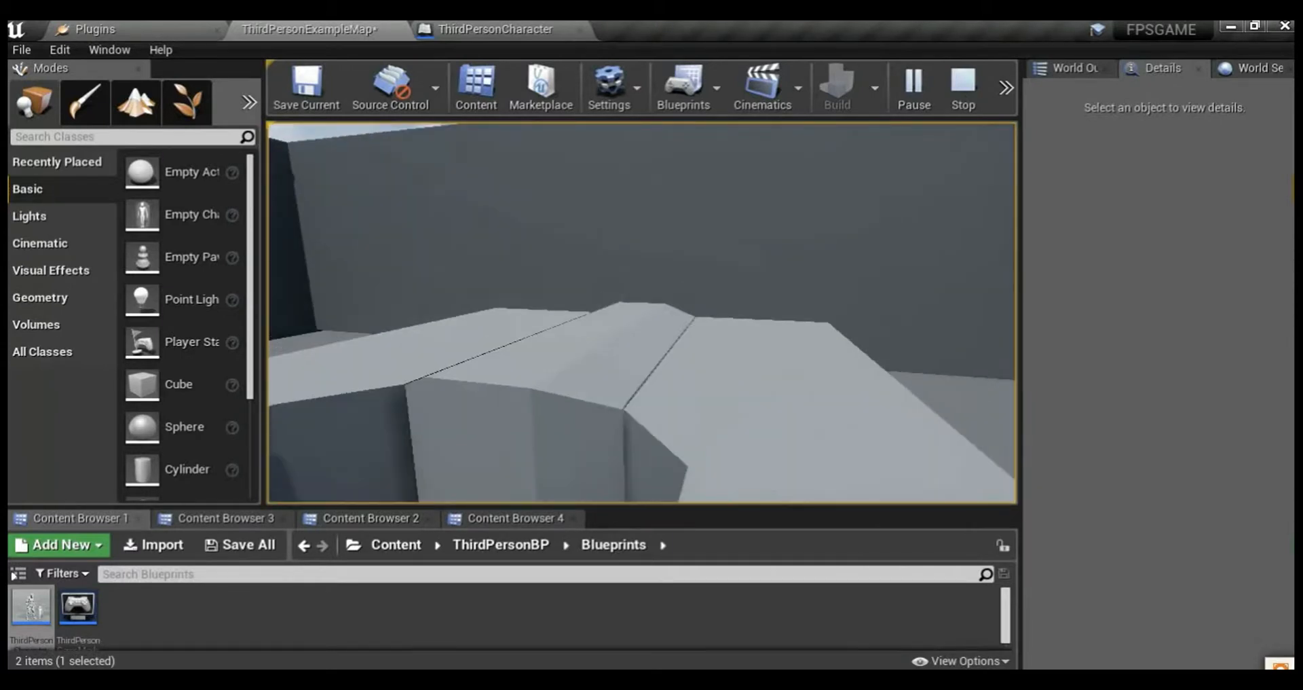
{"action": "key", "text": "w"}
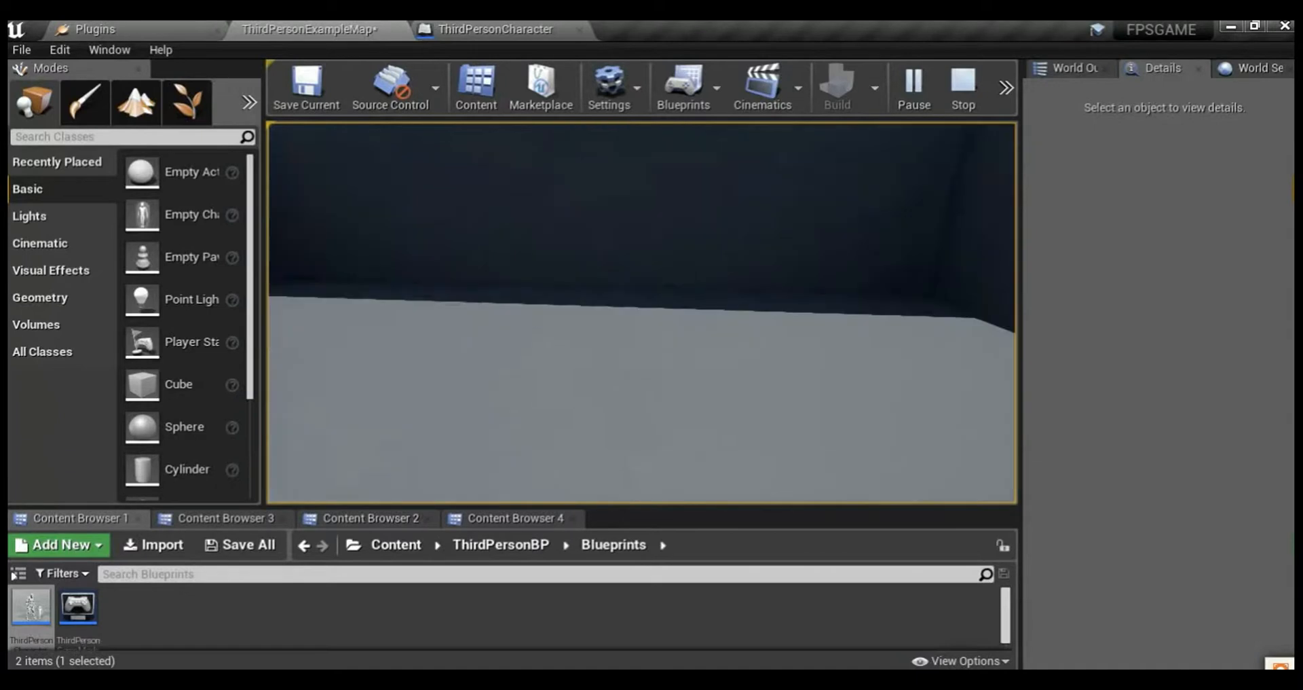
{"action": "key", "text": "space"}
{"action": "key", "text": "w"}
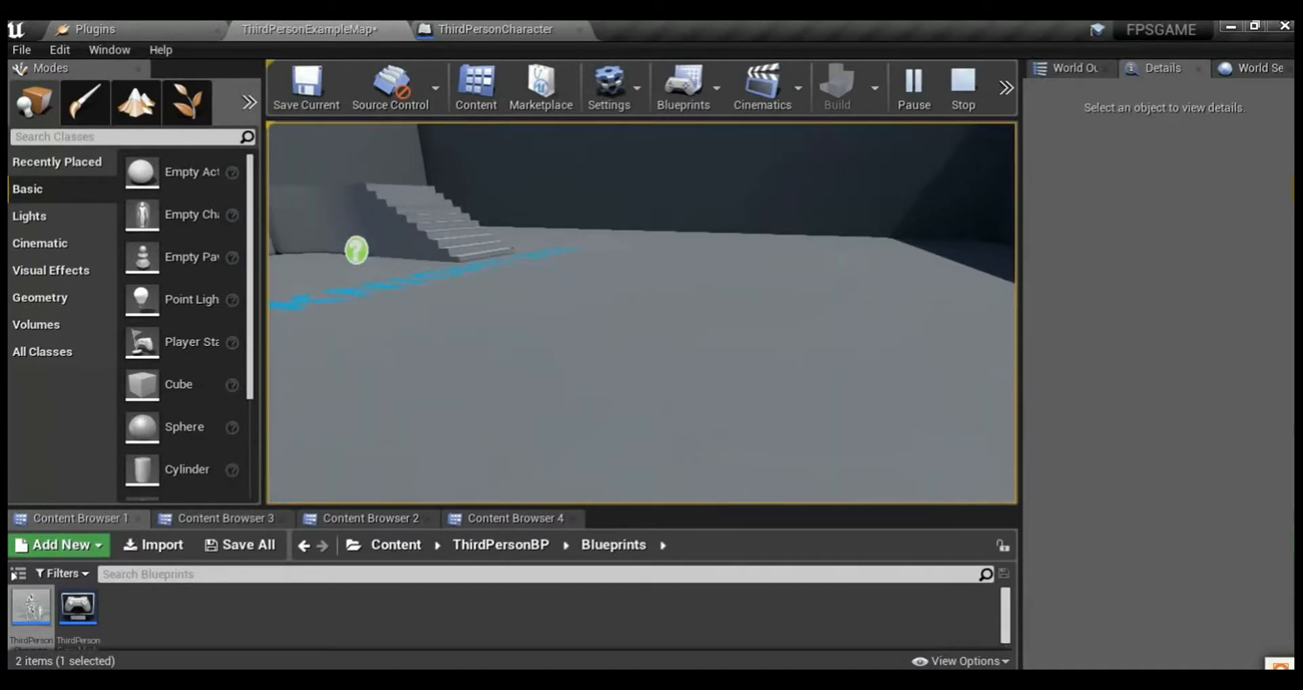
{"action": "key", "text": "w"}
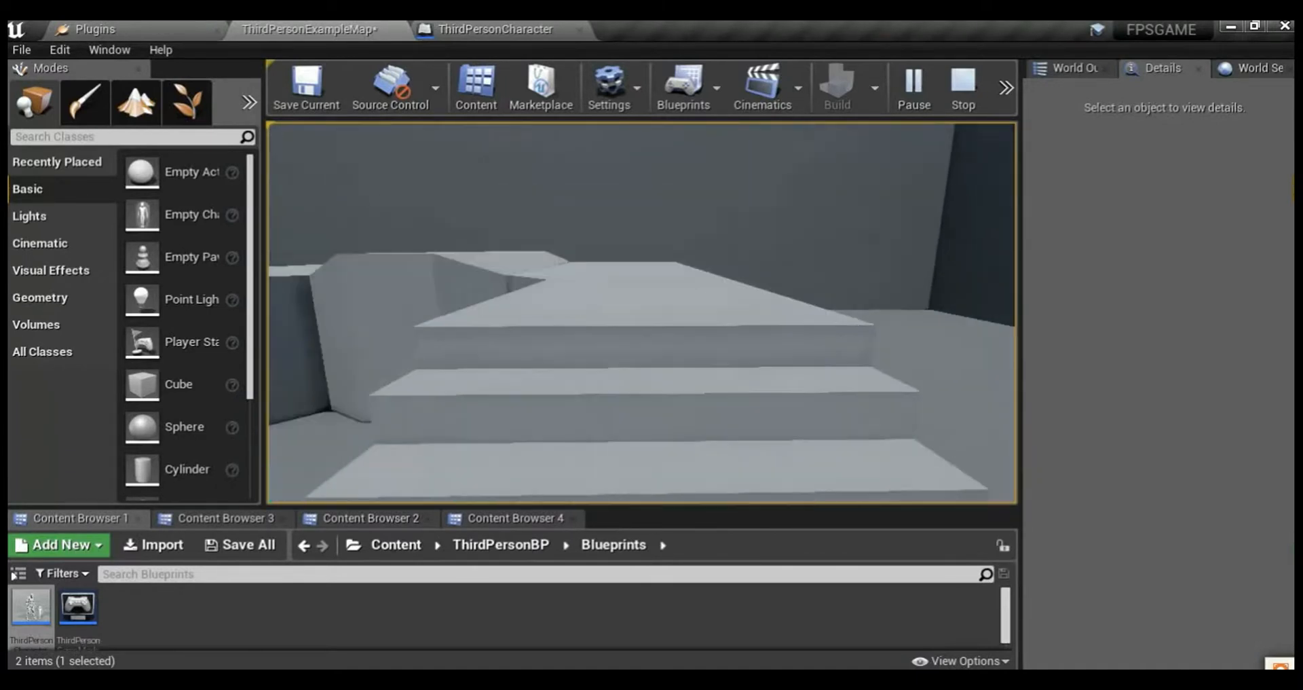
{"action": "key", "text": "Escape"}
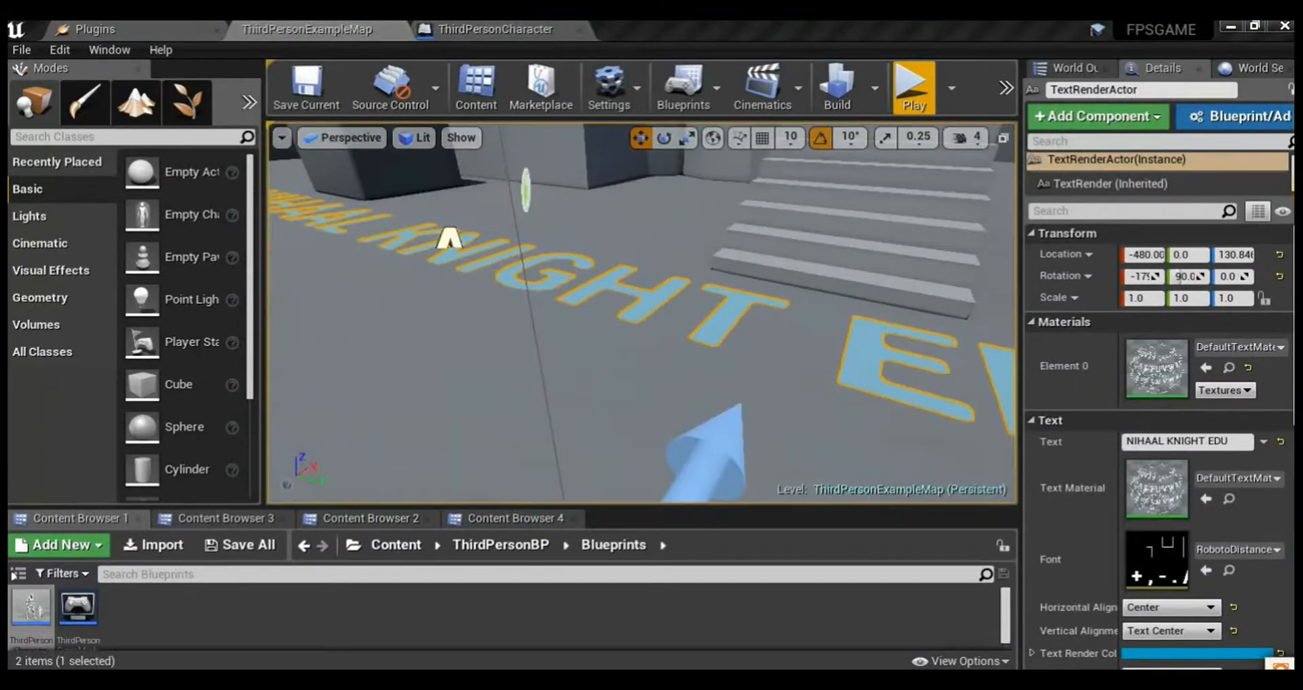
- Run the level again to check whether the character's body intrudes into the camera view while moving over the platforms, and stop
{"action": "left_click", "coordinate": [910, 113]}
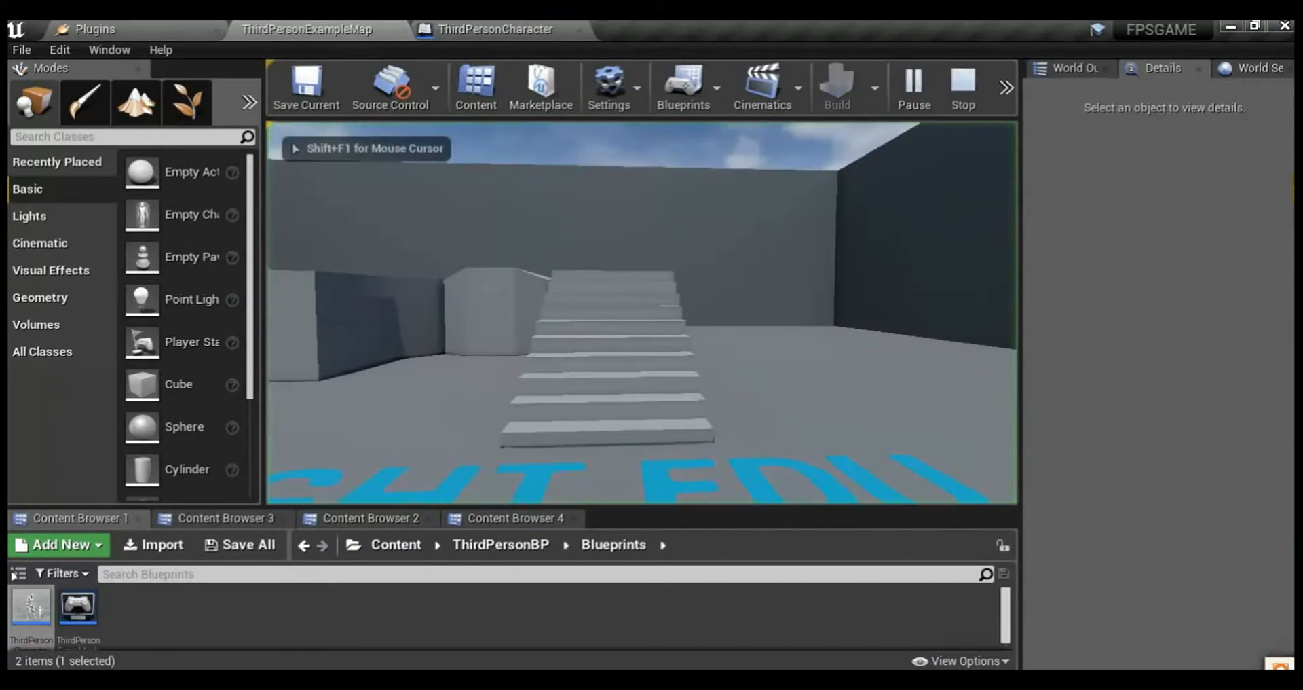
{"action": "key", "text": "w"}
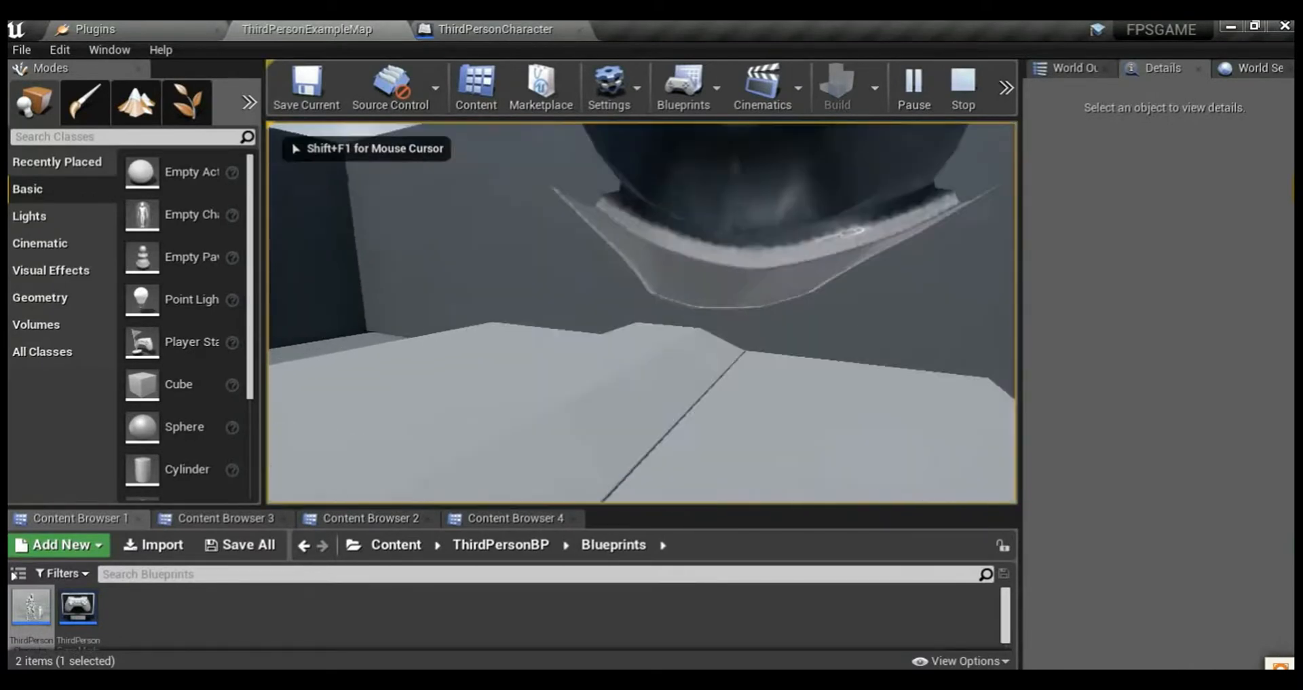
{"action": "key", "text": "w"}
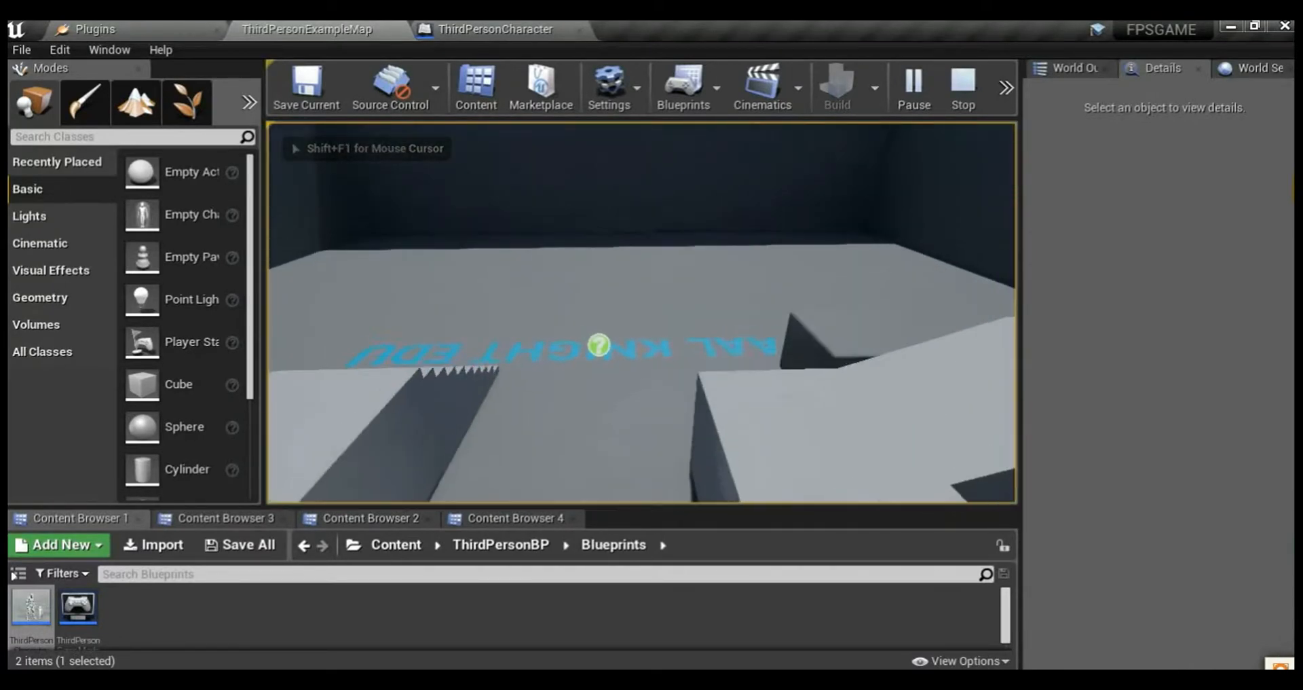
{"action": "key", "text": "w"}
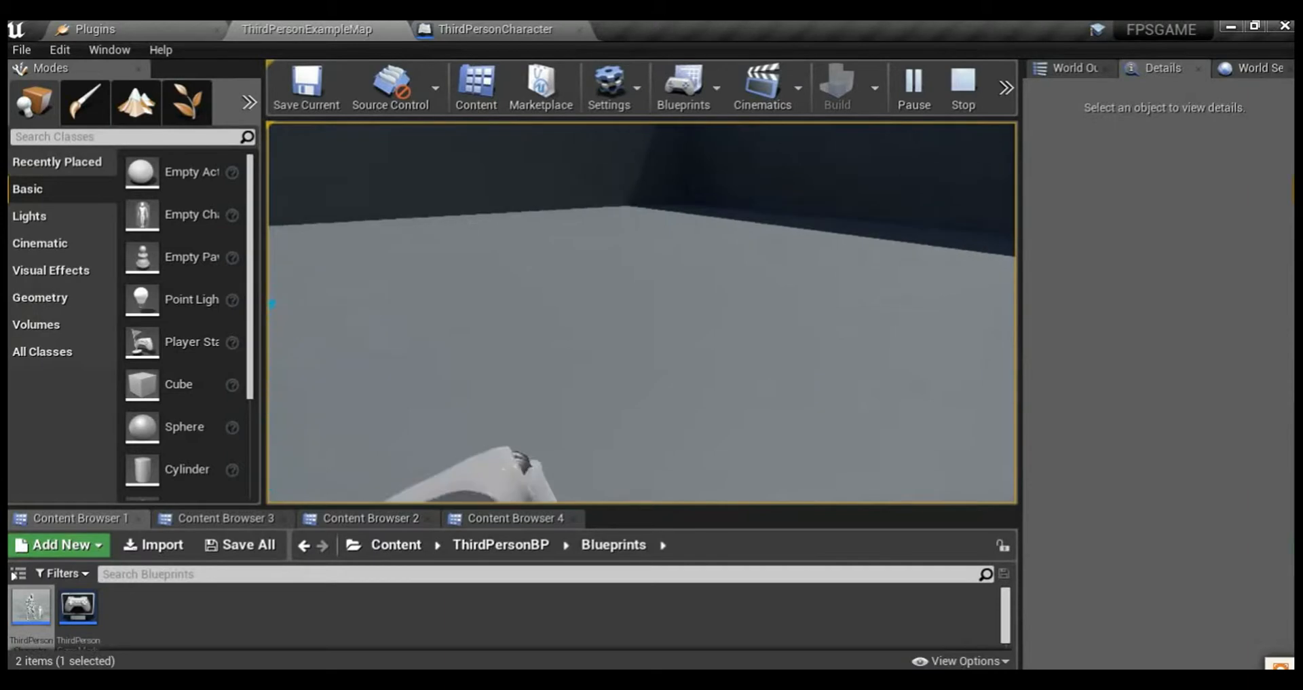
{"action": "key", "text": "w"}
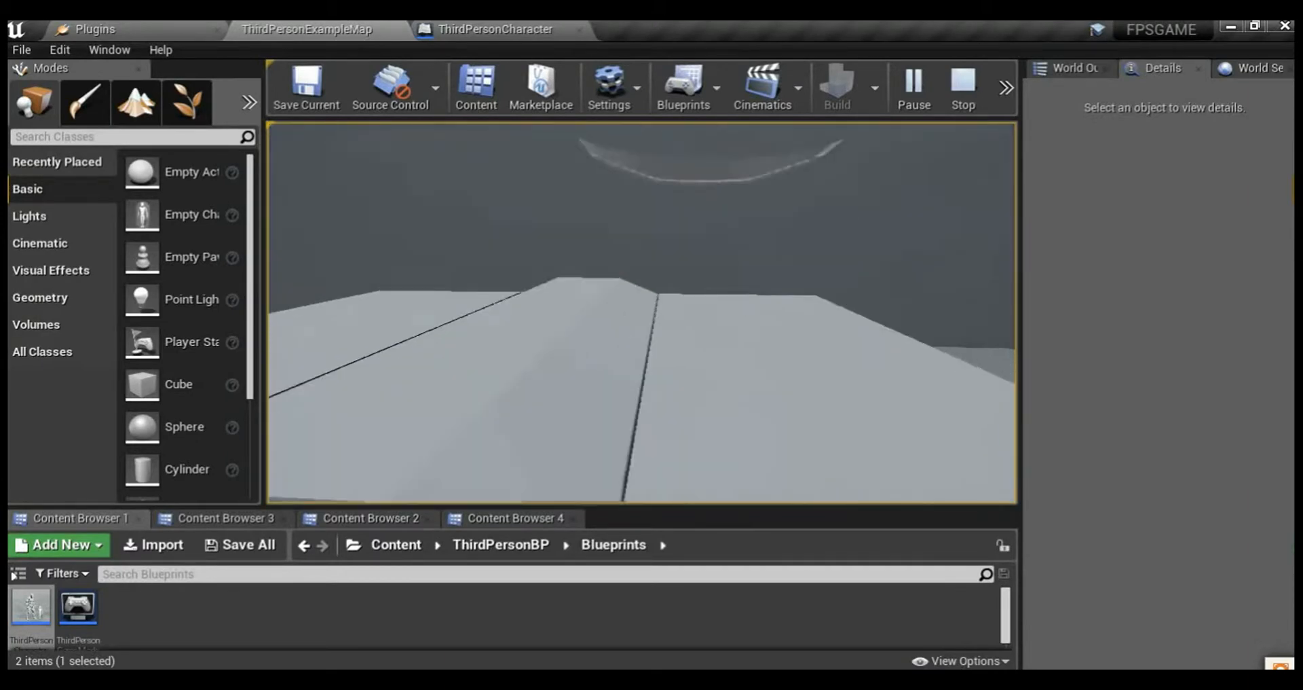
{"action": "key", "text": "Escape"}
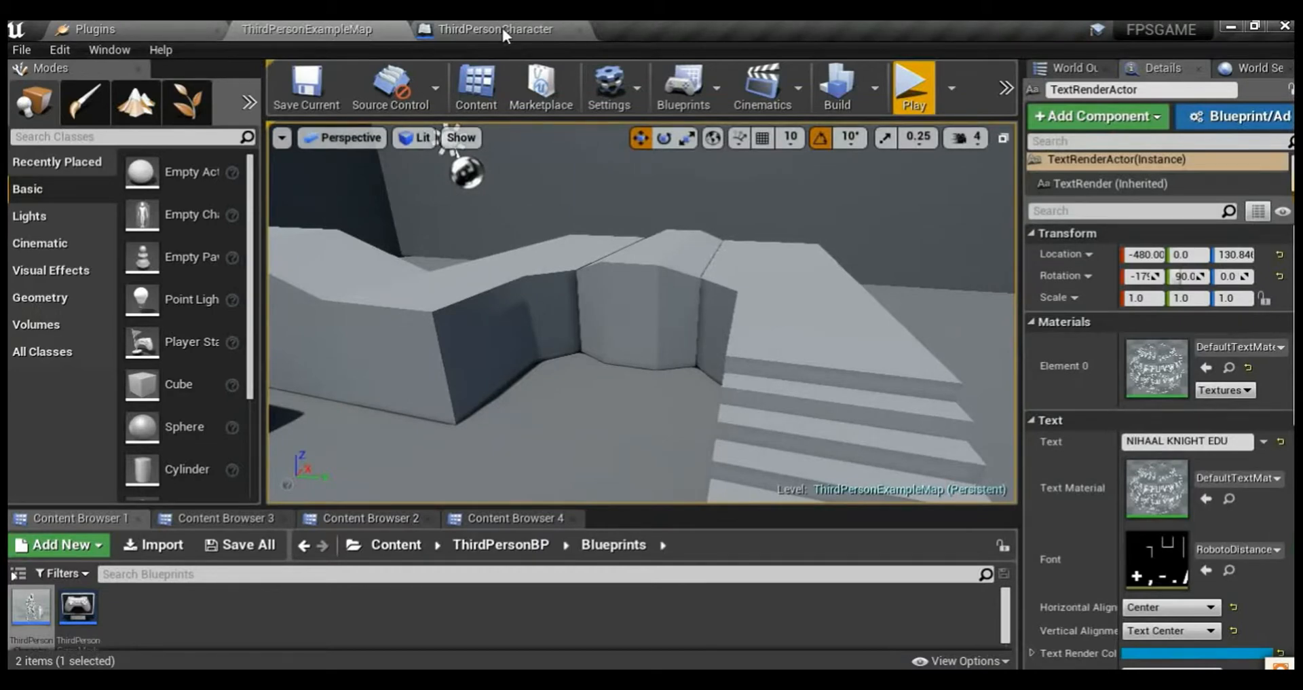
- Reparent the FollowCamera under the Mesh component in the ThirdPersonCharacter blueprint and set its parent socket to the head bone
{"action": "left_click", "coordinate": [502, 29]}
{"action": "mouse_move", "coordinate": [519, 269]}
{"action": "right_mouse_down"}
{"action": "mouse_move", "coordinate": [518, 238]}
{"action": "mouse_move", "coordinate": [519, 269]}
{"action": "right_mouse_up"}
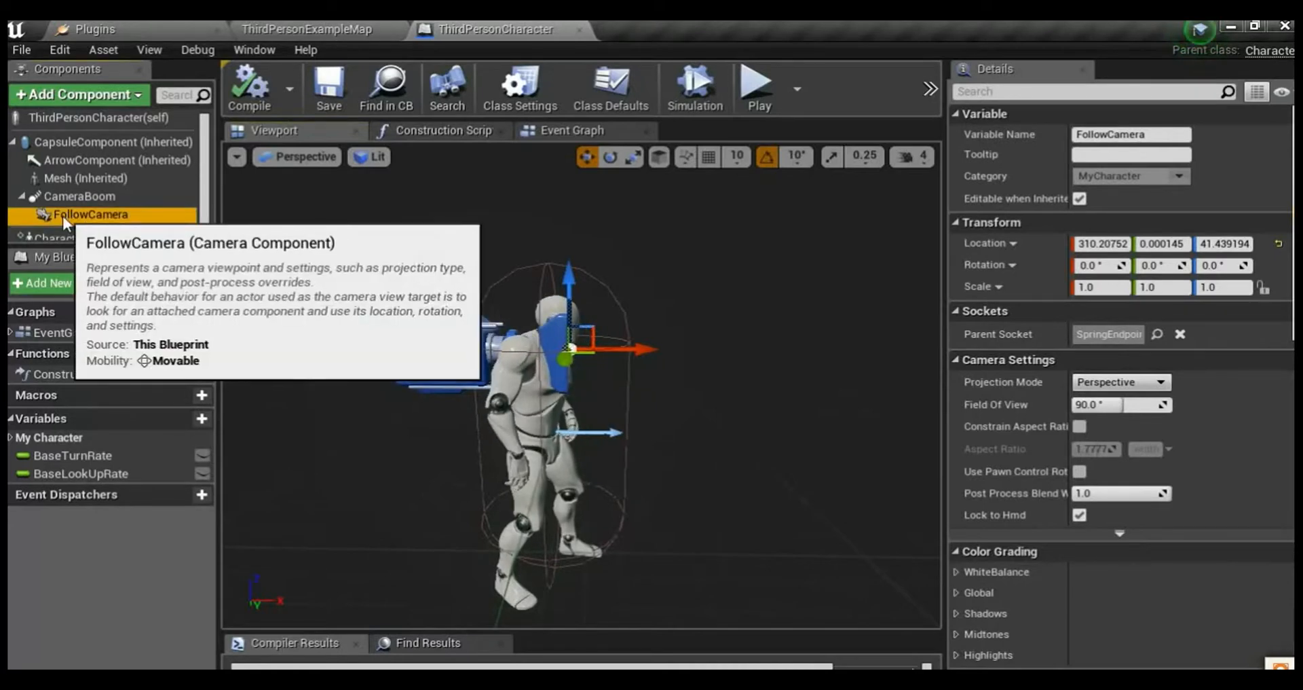
{"action": "left_click_drag", "start_coordinate": [62, 215], "coordinate": [59, 179]}
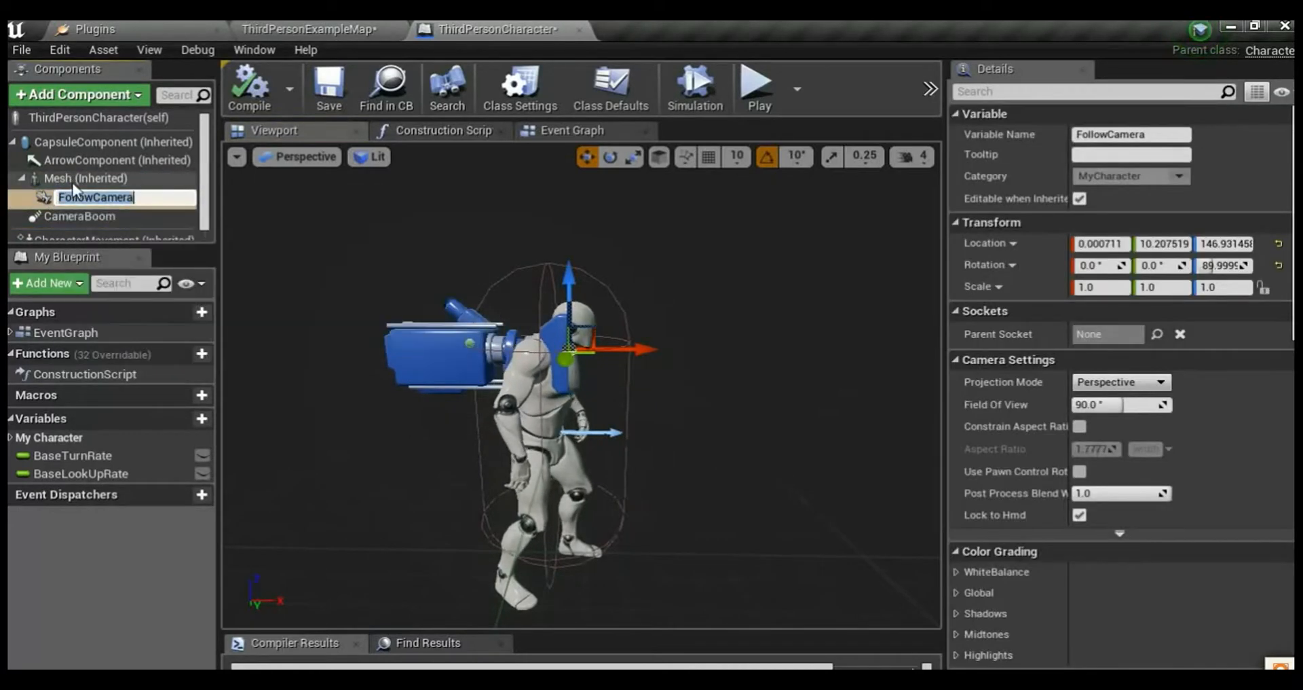
{"action": "left_click", "coordinate": [73, 178]}
{"action": "left_click", "coordinate": [75, 197]}
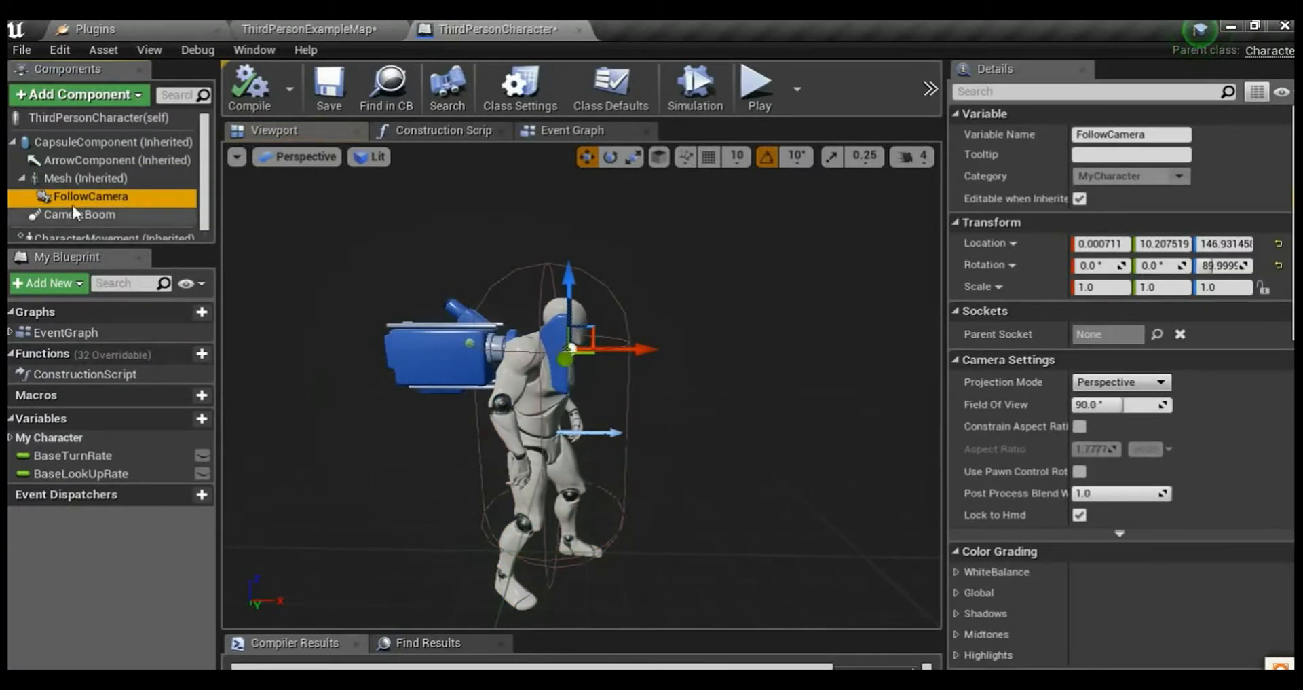
{"action": "left_click", "coordinate": [1154, 335]}
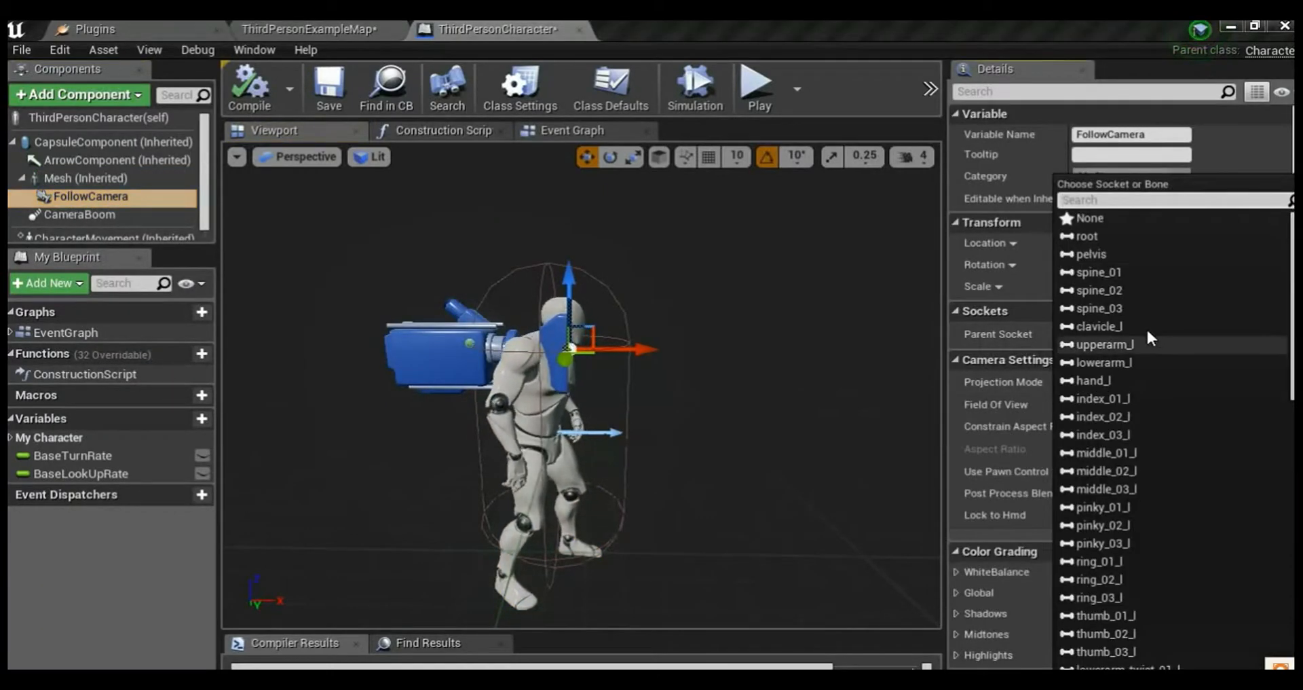
{"action": "type", "text": "head"}
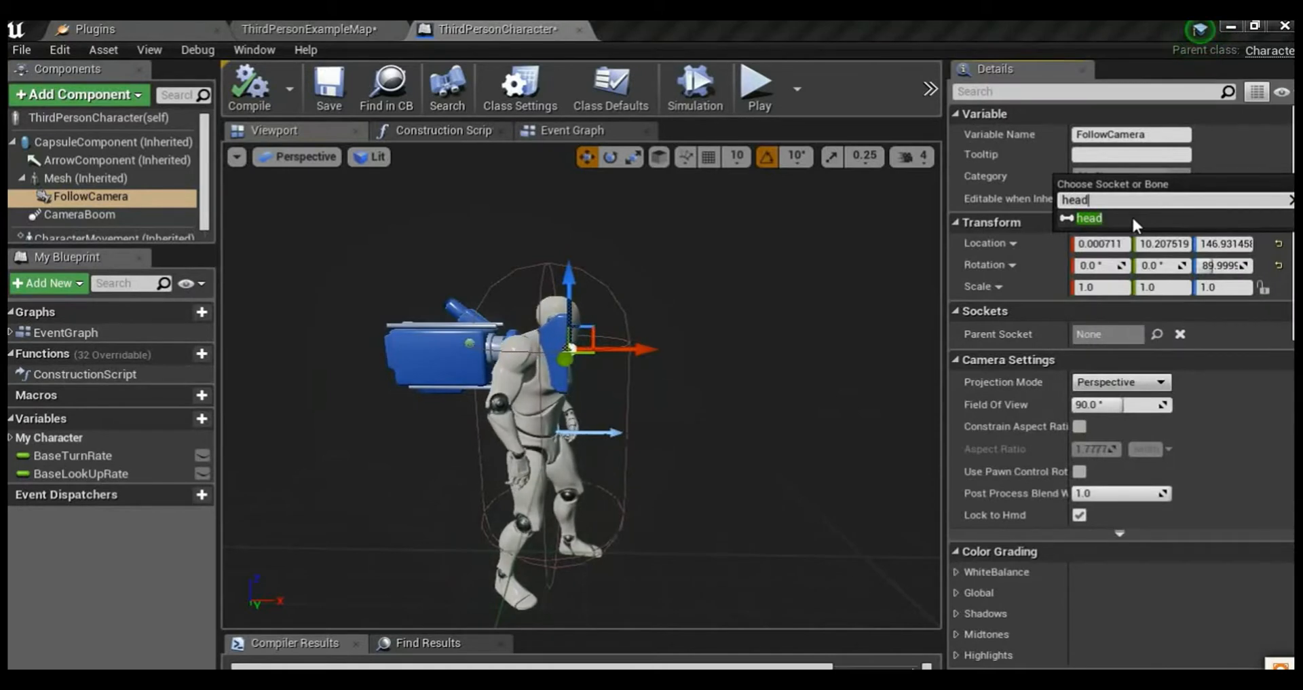
{"action": "left_click", "coordinate": [1133, 218]}
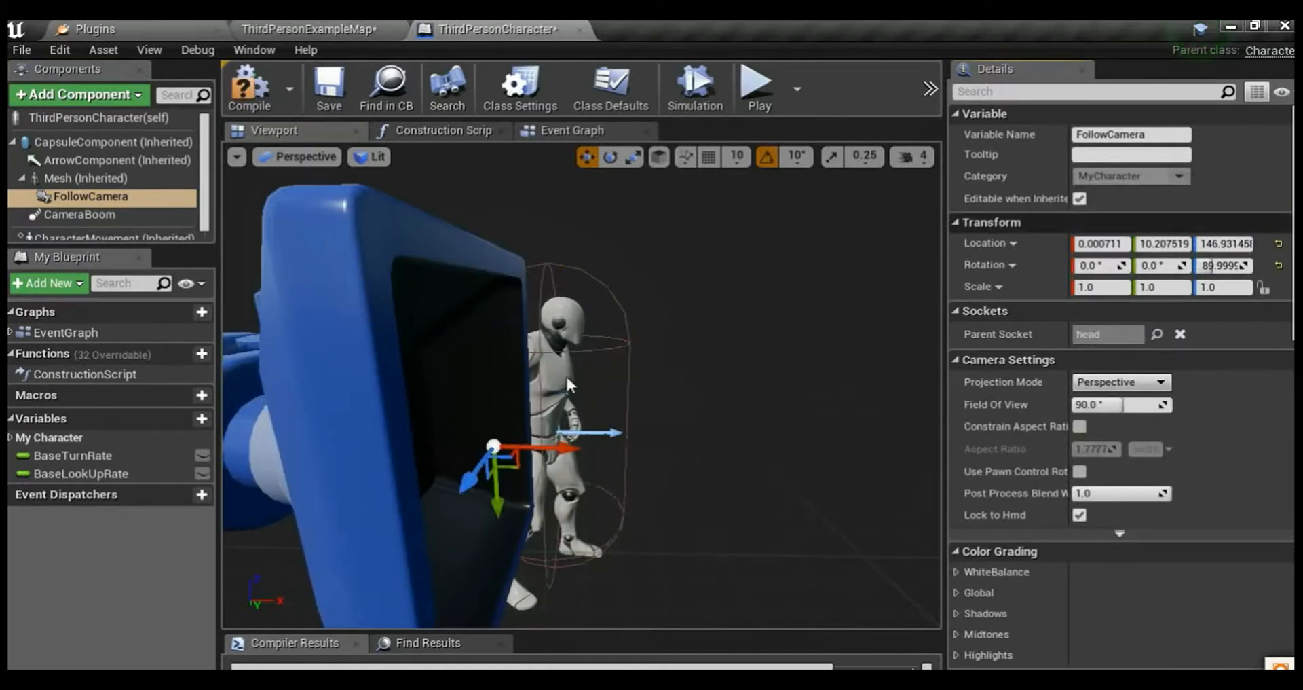
- Try rotating the FollowCamera to -70° about X, and undo the rotation
{"action": "right_click_drag", "start_coordinate": [725, 343], "coordinate": [604, 374]}
{"action": "key", "text": "s"}
{"action": "key", "text": "d"}
{"action": "key", "text": "w"}
{"action": "key", "text": "s"}
{"action": "key", "text": "w"}
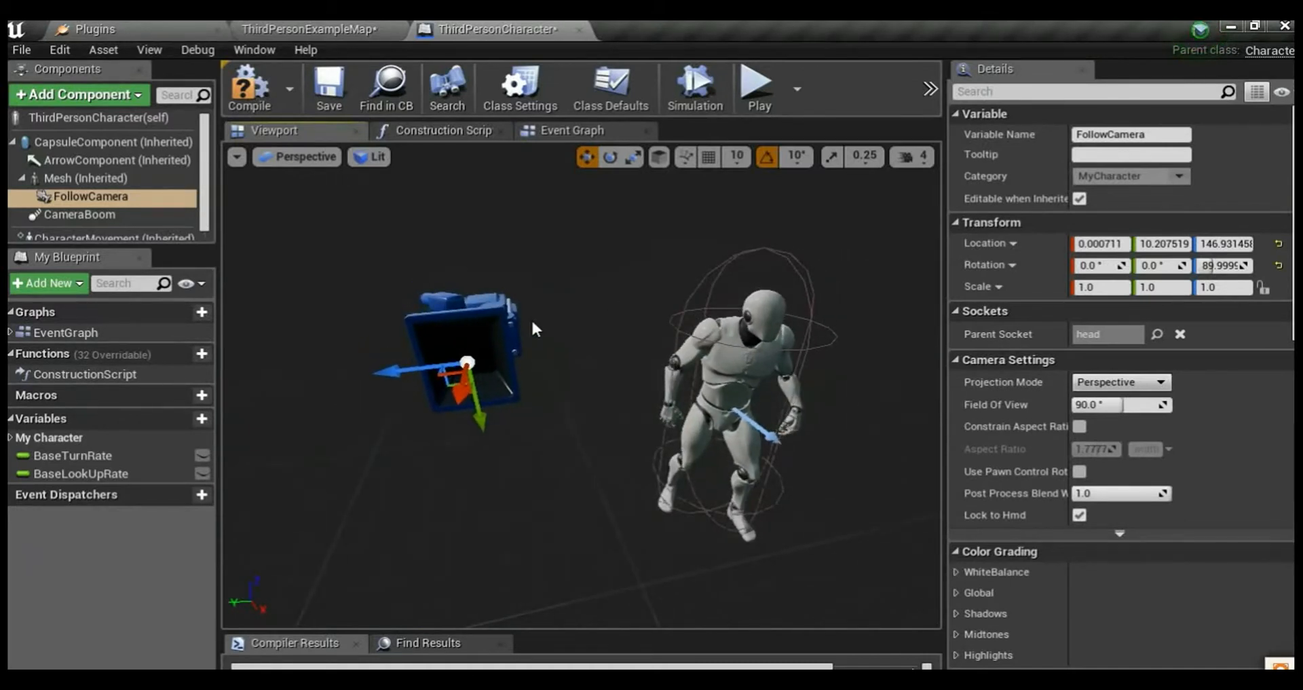
{"action": "key", "text": "e"}
{"action": "left_click_drag", "start_coordinate": [483, 270], "coordinate": [434, 302]}
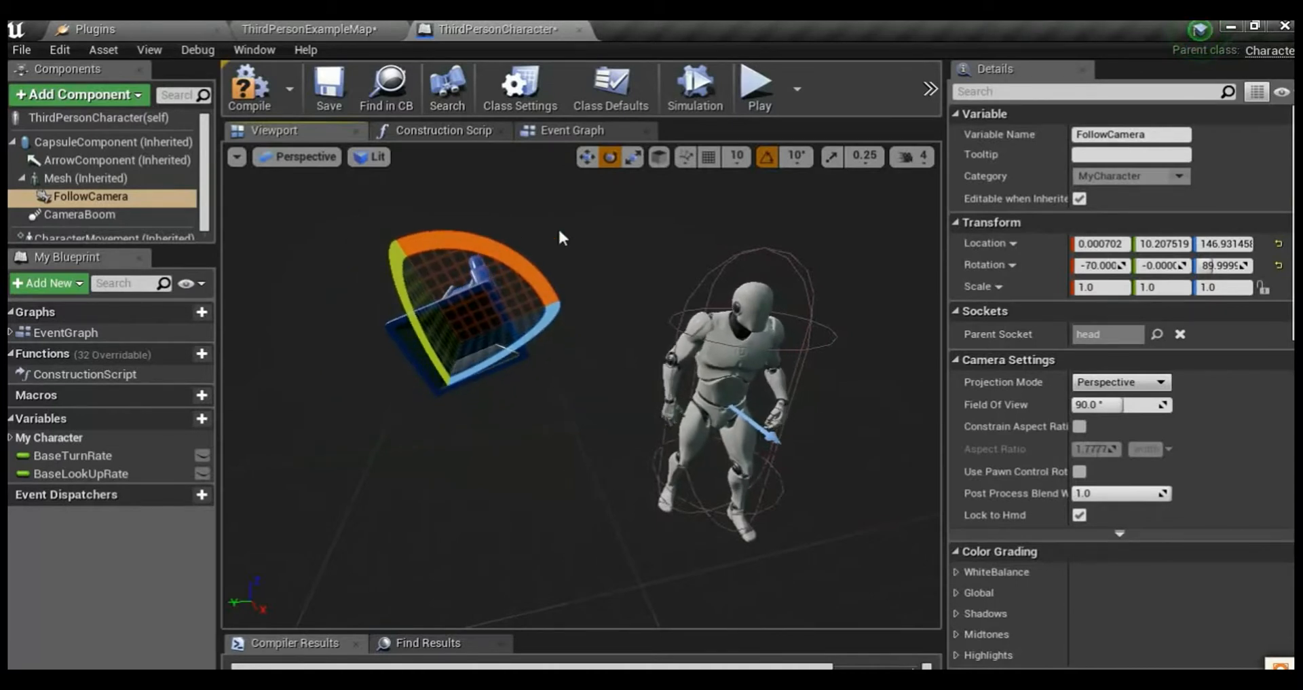
{"action": "key", "text": "ctrl+z"}
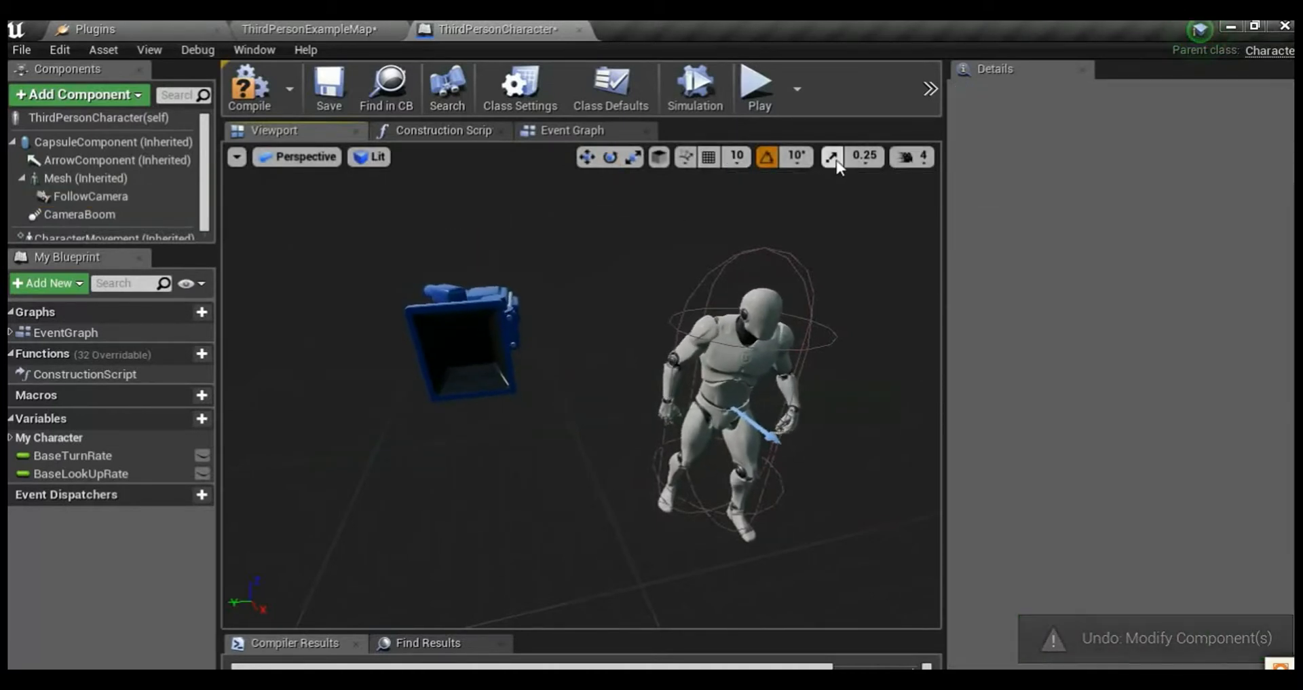
- Rotate the FollowCamera to about -90° about X, move it to the character's head at about (-9.1, 17.1, 5.5), and compile and save the blueprint
{"action": "left_click", "coordinate": [496, 327]}
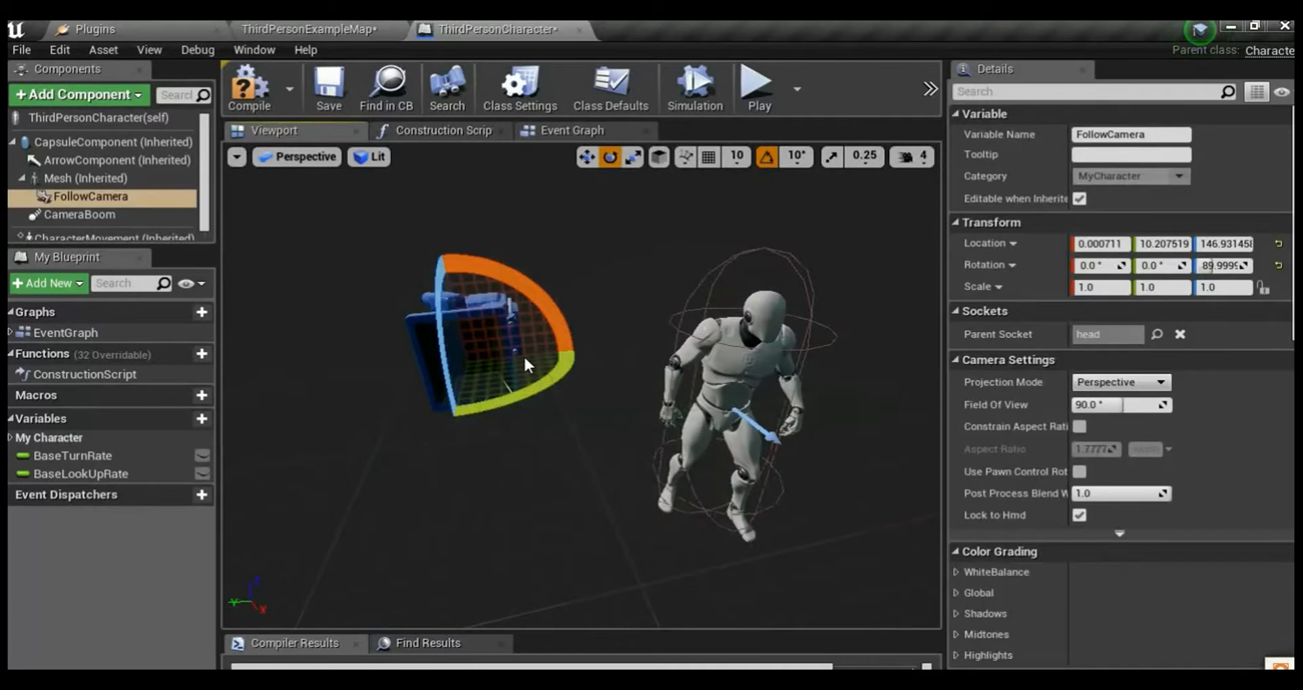
{"action": "left_click_drag", "start_coordinate": [489, 265], "coordinate": [604, 292]}
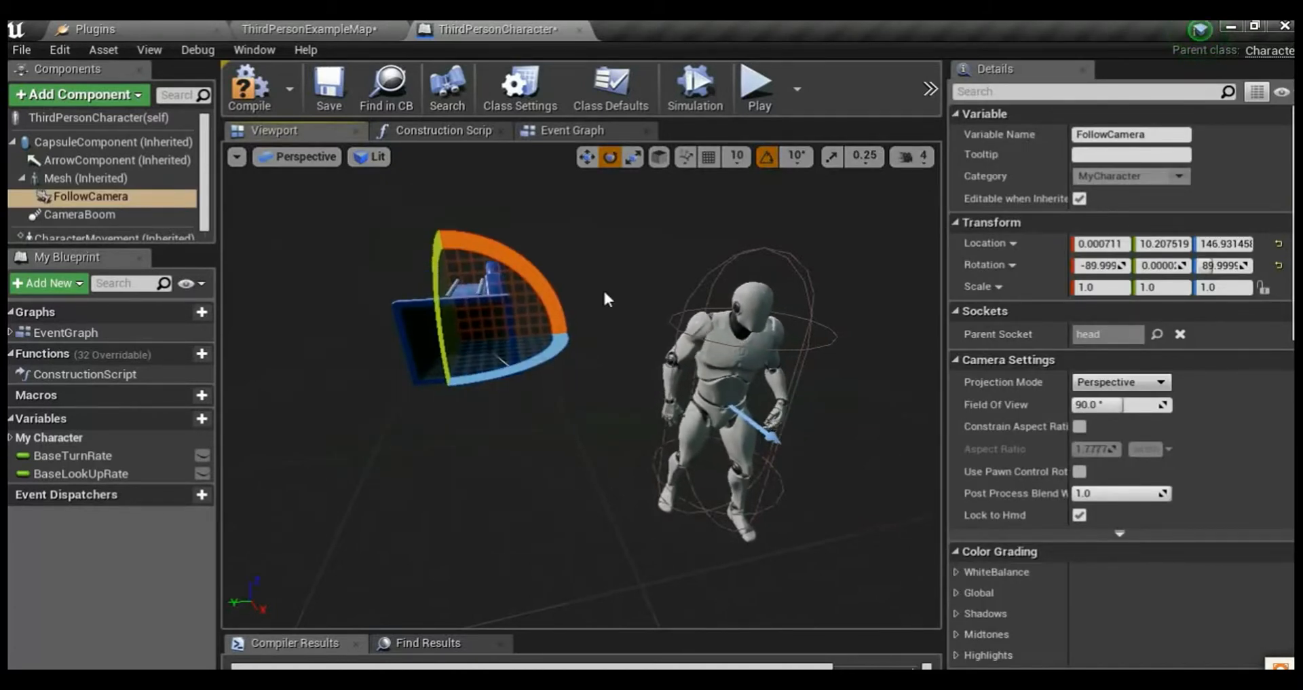
{"action": "key", "text": "w"}
{"action": "left_click_drag", "start_coordinate": [466, 353], "coordinate": [763, 339]}
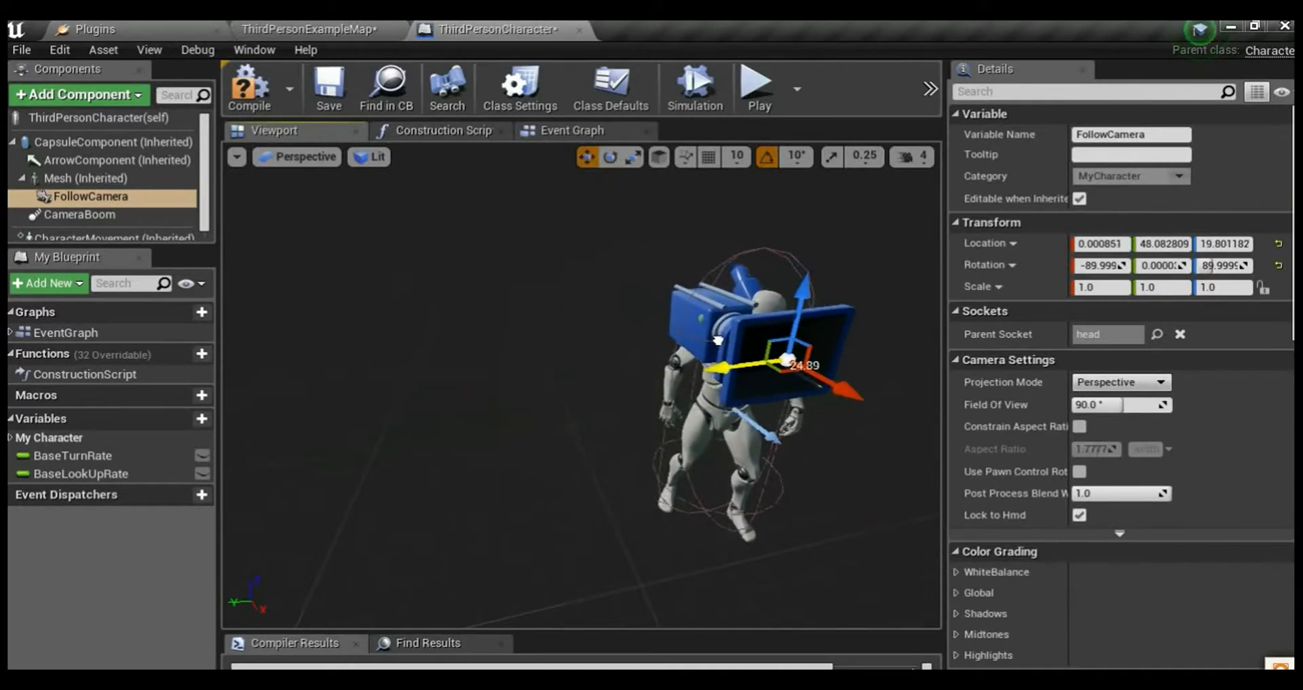
{"action": "right_click_drag", "start_coordinate": [533, 329], "coordinate": [1285, 667]}
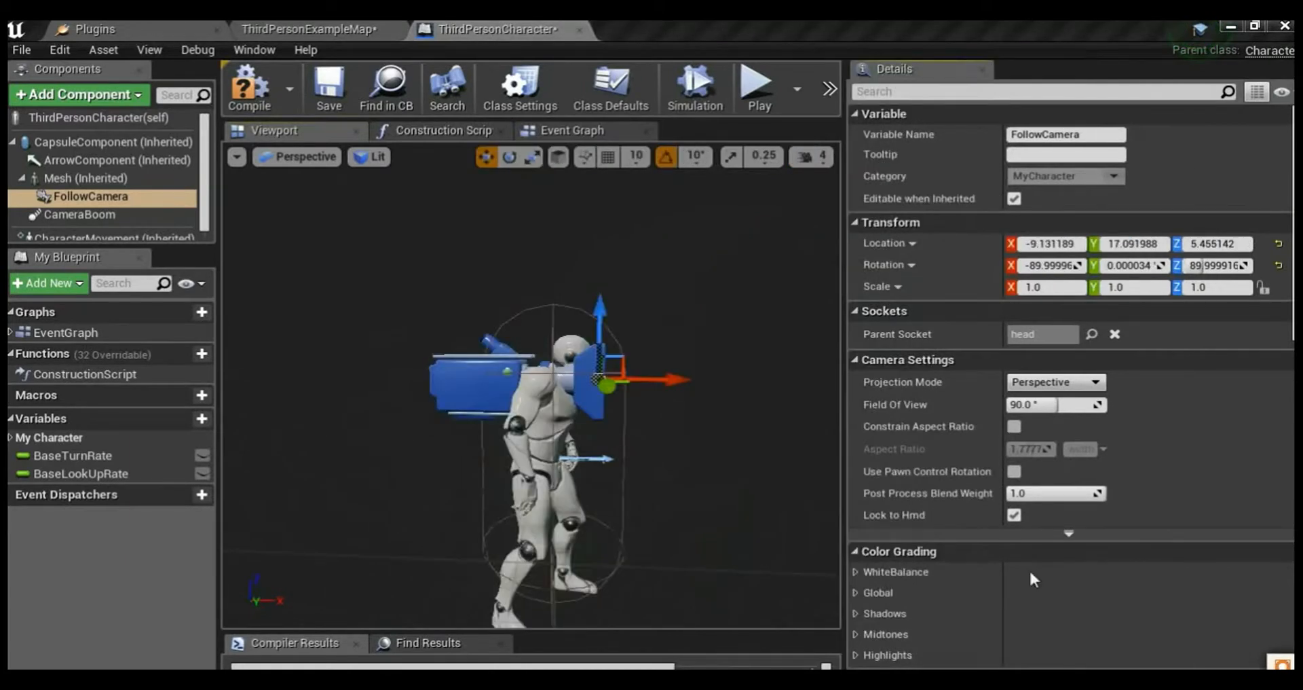
{"action": "right_click_drag", "start_coordinate": [719, 410], "coordinate": [926, 567]}
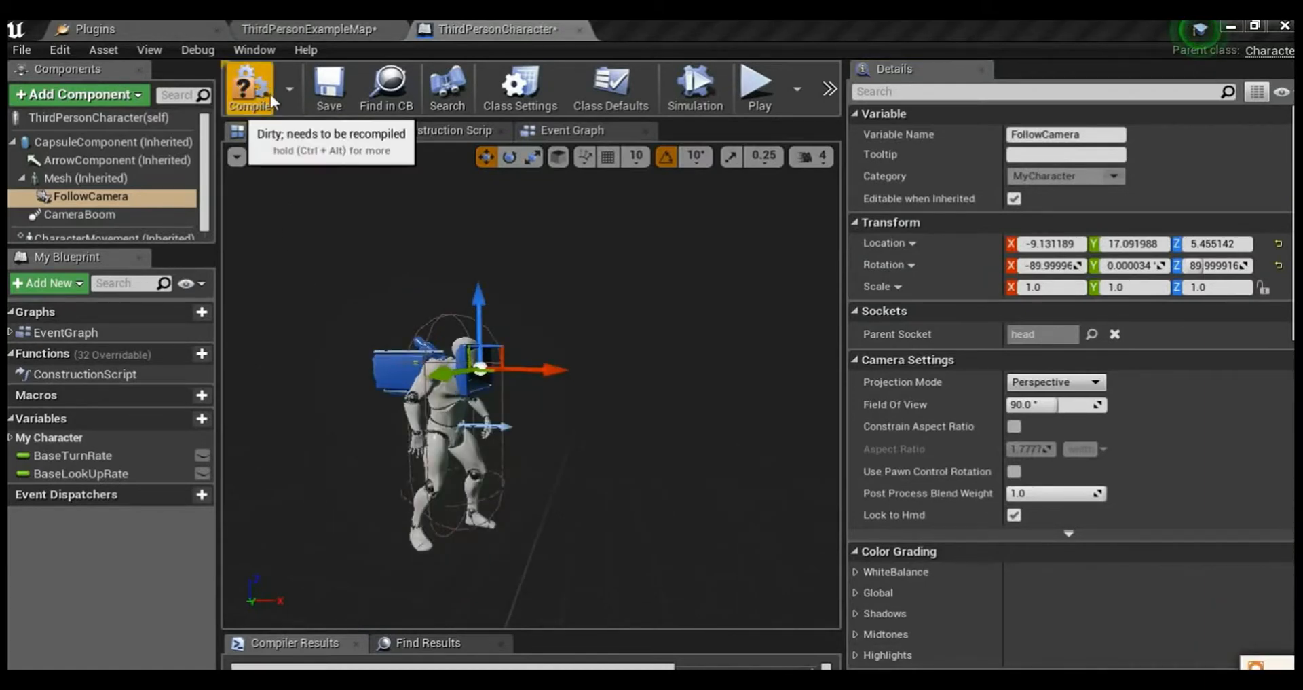
{"action": "left_click", "coordinate": [330, 88]}
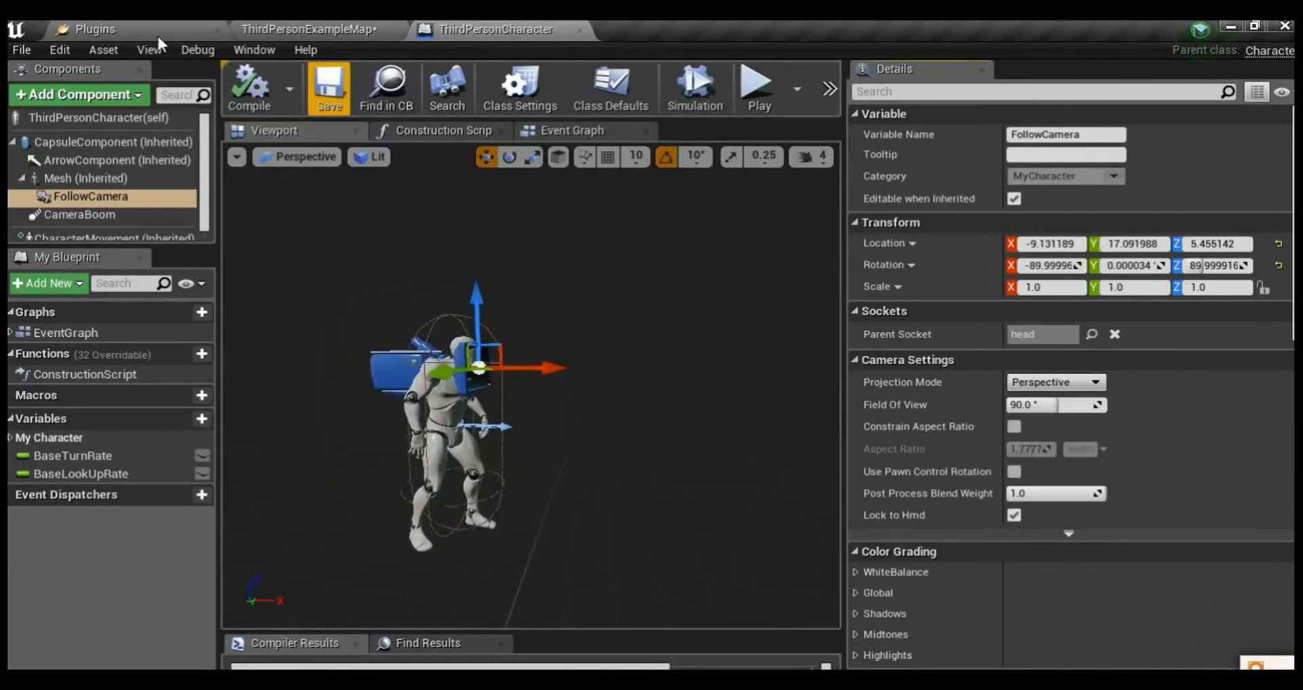
- Close the Plugins tab and save the ThirdPersonExampleMap level
{"action": "left_click", "coordinate": [96, 29]}
{"action": "left_click", "coordinate": [262, 27]}
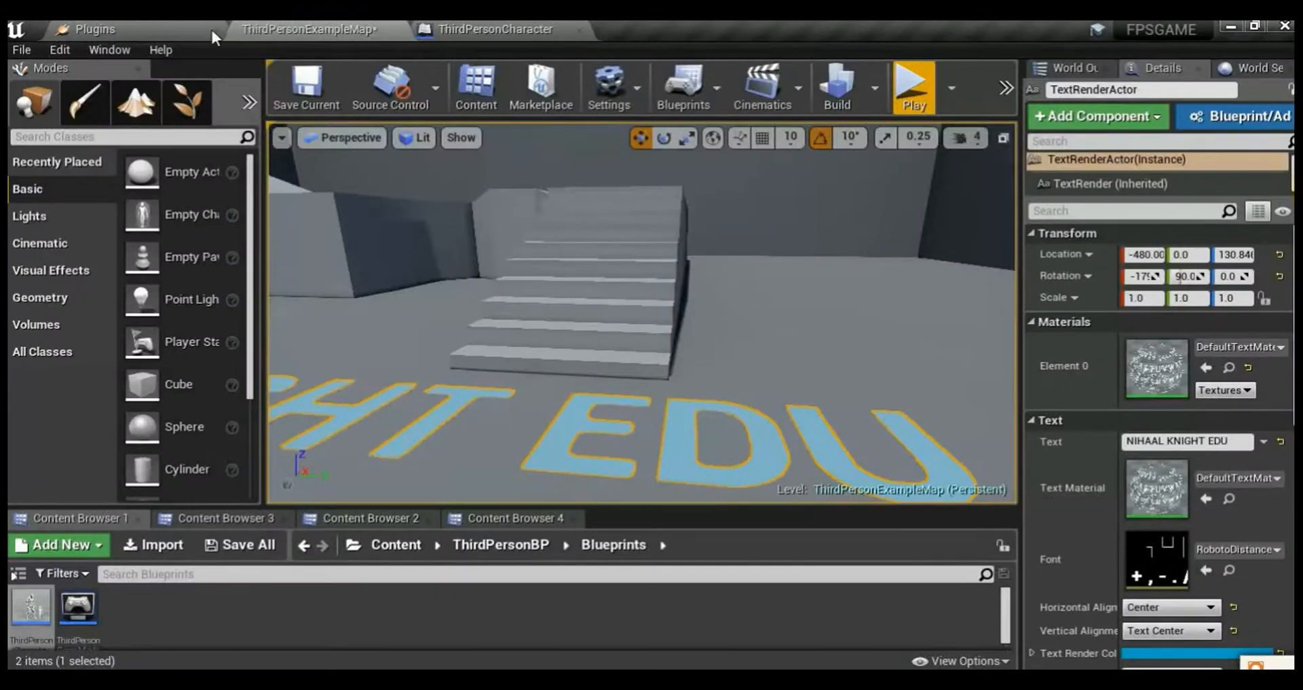
{"action": "left_click", "coordinate": [170, 36]}
{"action": "left_click", "coordinate": [214, 30]}
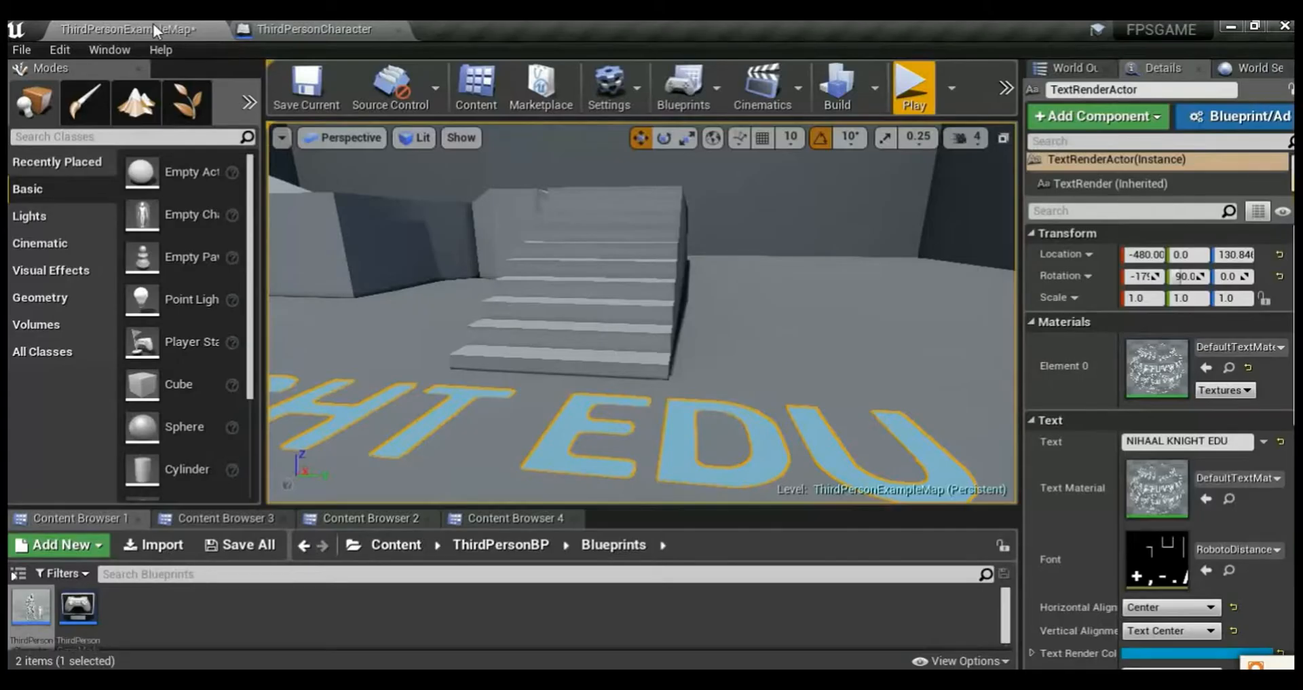
{"action": "left_click", "coordinate": [282, 545]}
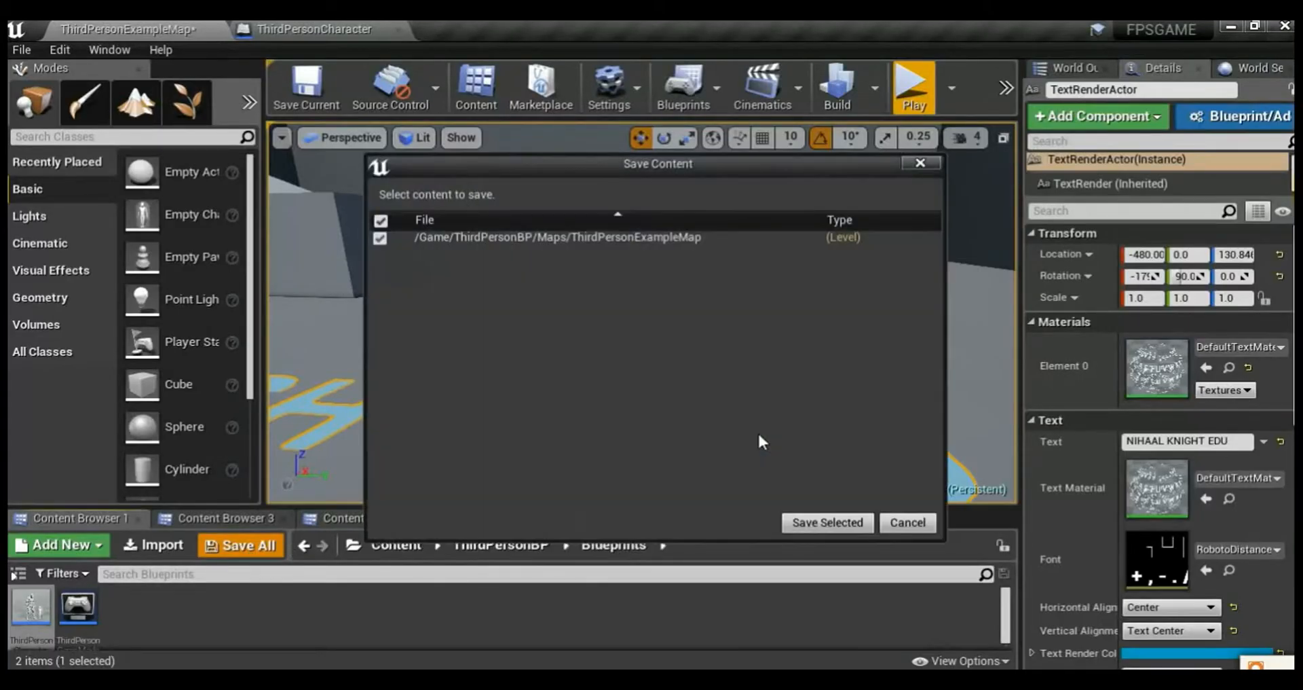
{"action": "left_click", "coordinate": [806, 526]}
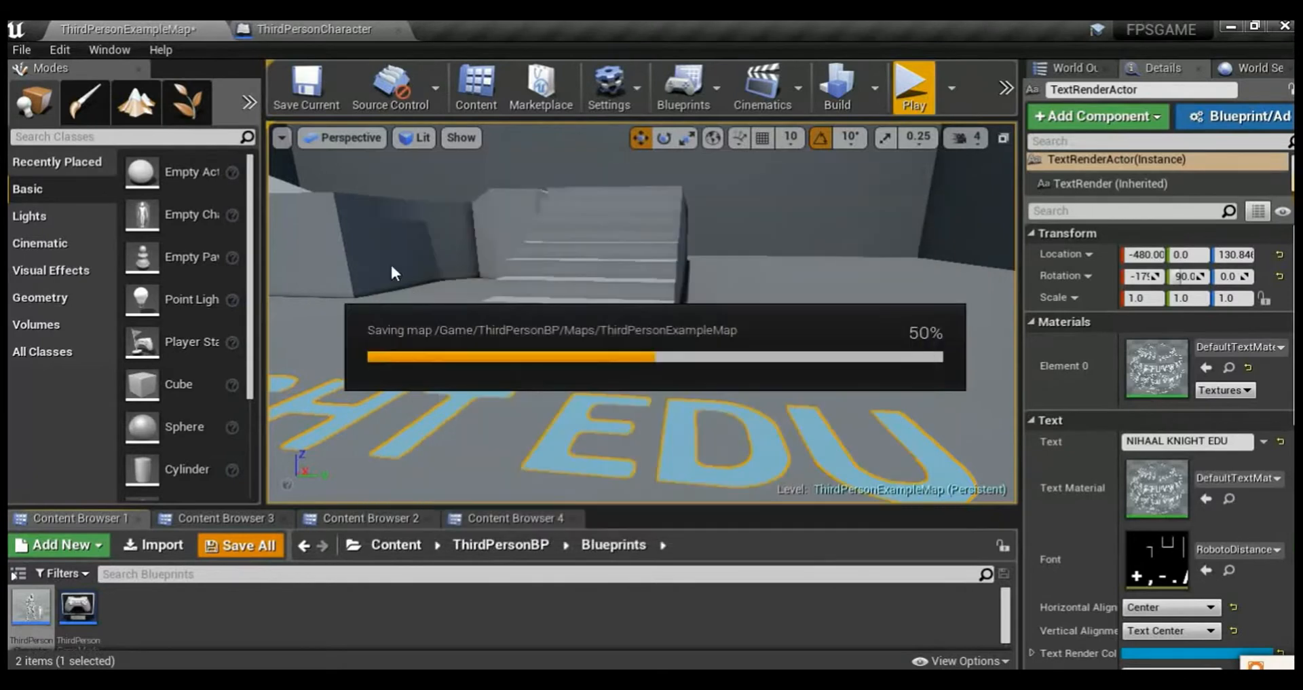
{"action": "left_click", "coordinate": [306, 92]}
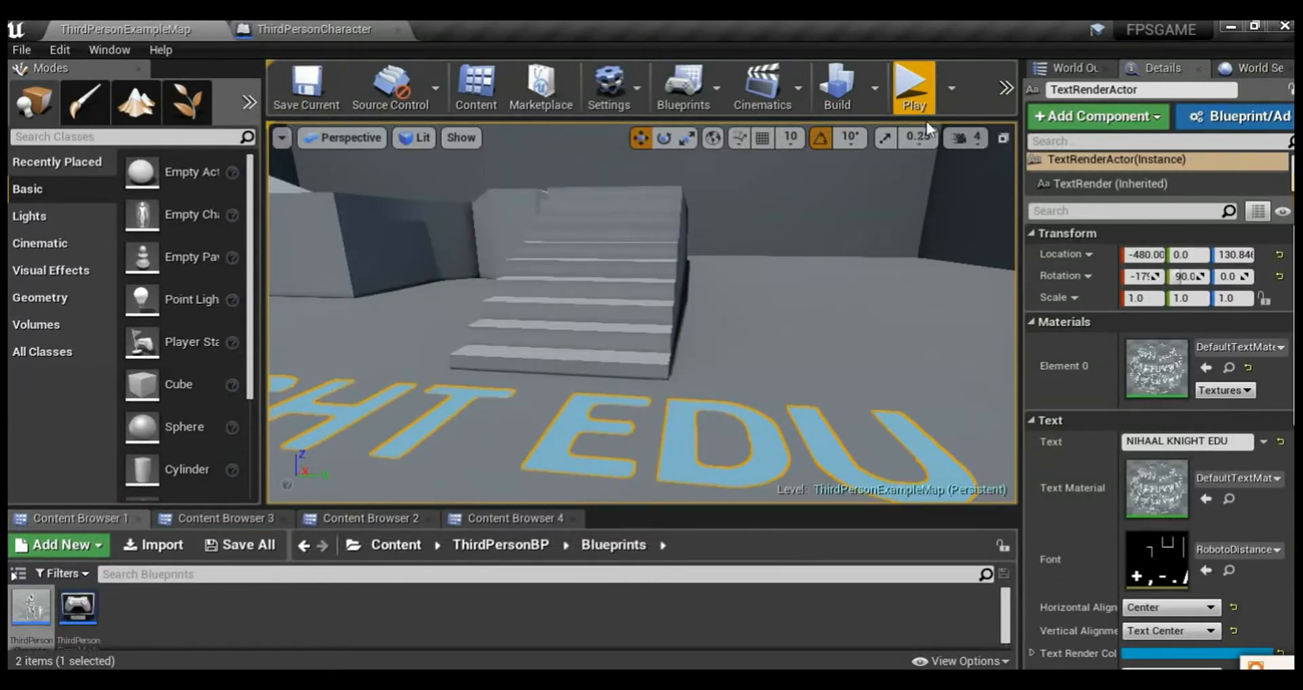
- Play-test the level with the head-mounted camera by running around the stairs, blocks and arena walls, and stop playing
{"action": "left_click", "coordinate": [917, 95]}
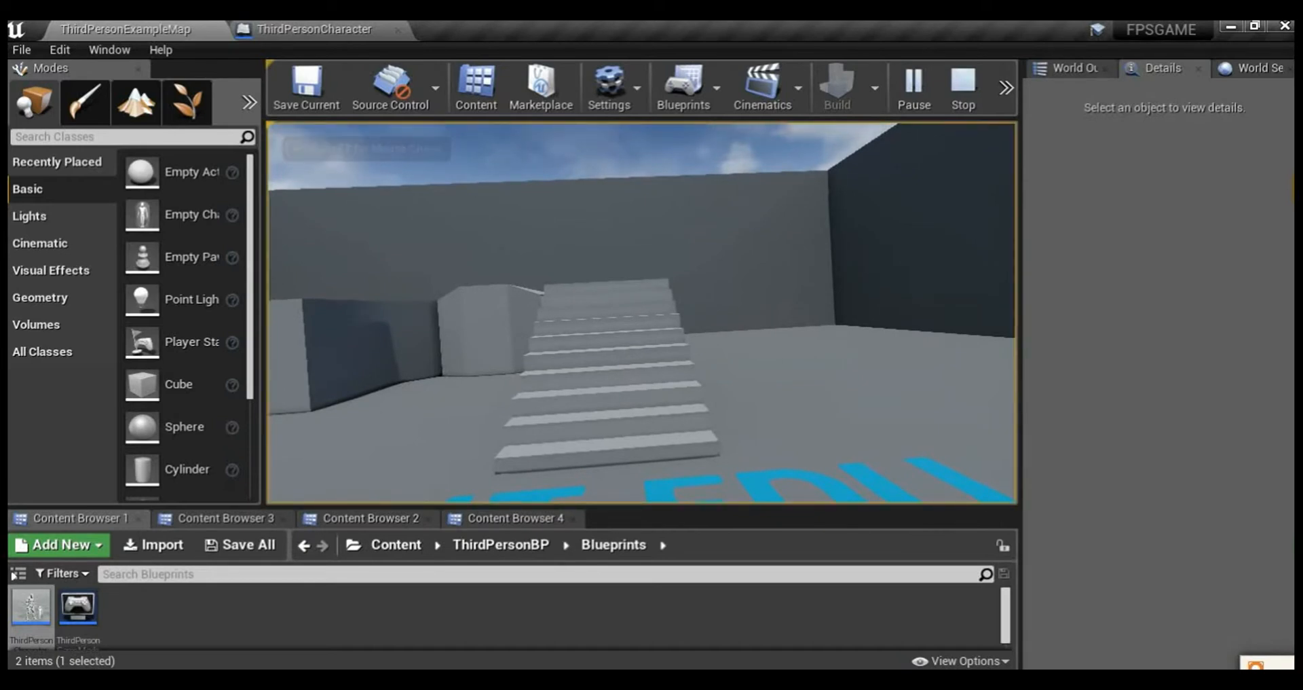
{"action": "key", "text": "w"}
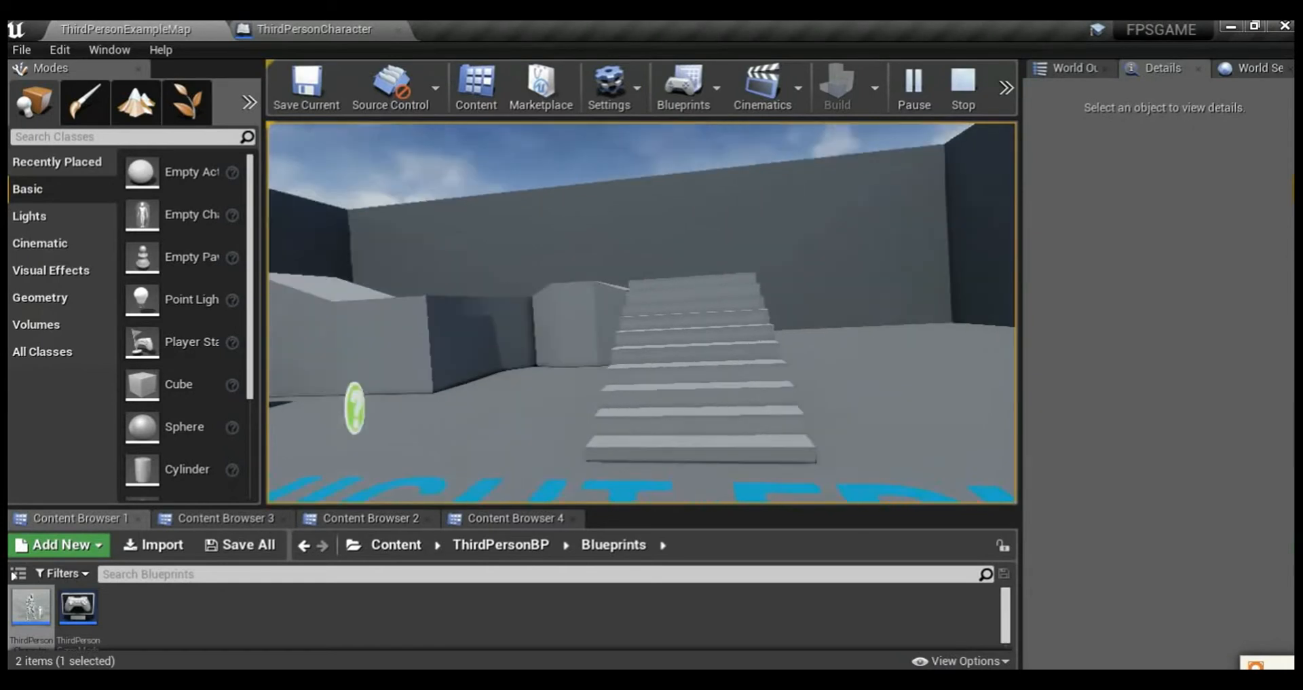
{"action": "key", "text": "w"}
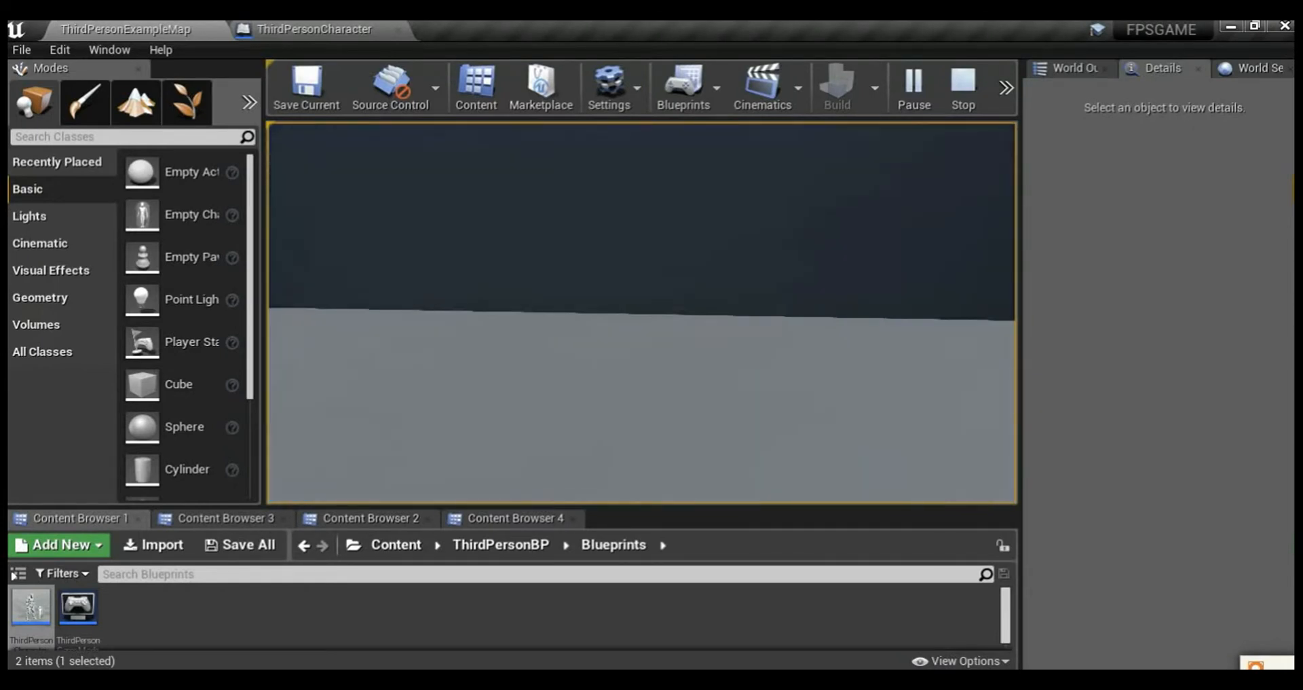
{"action": "key", "text": "w"}
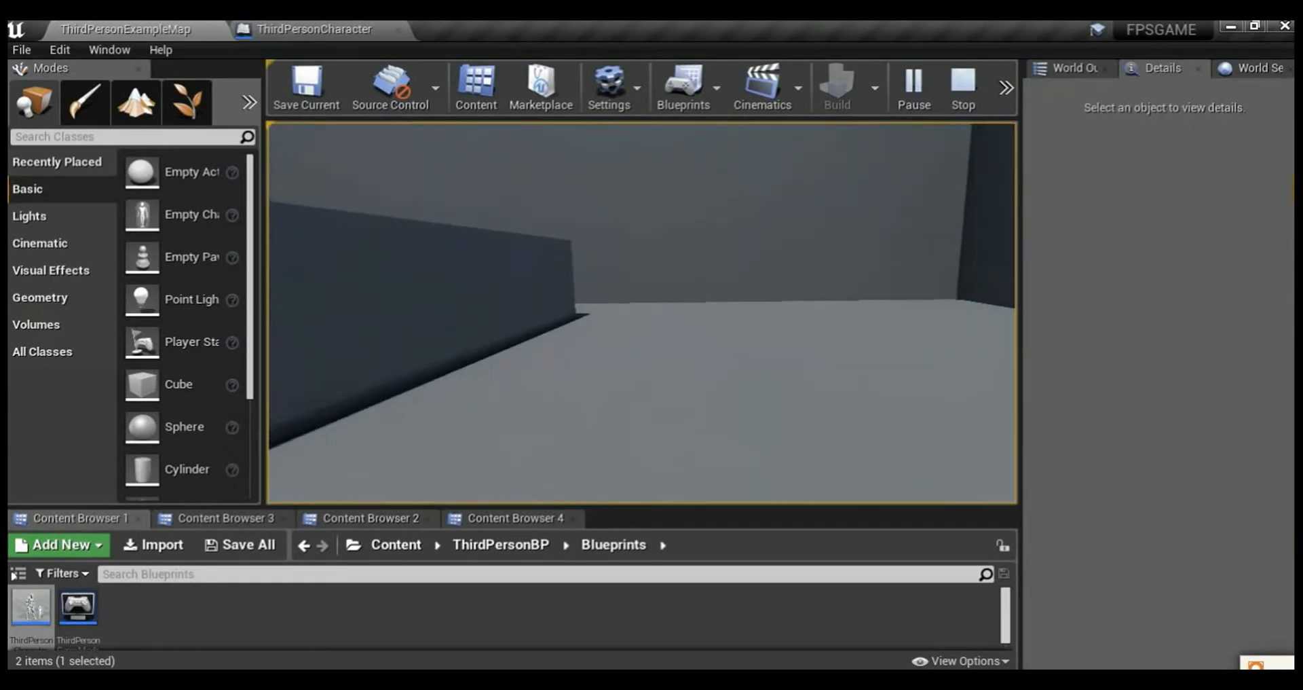
{"action": "key", "text": "w"}
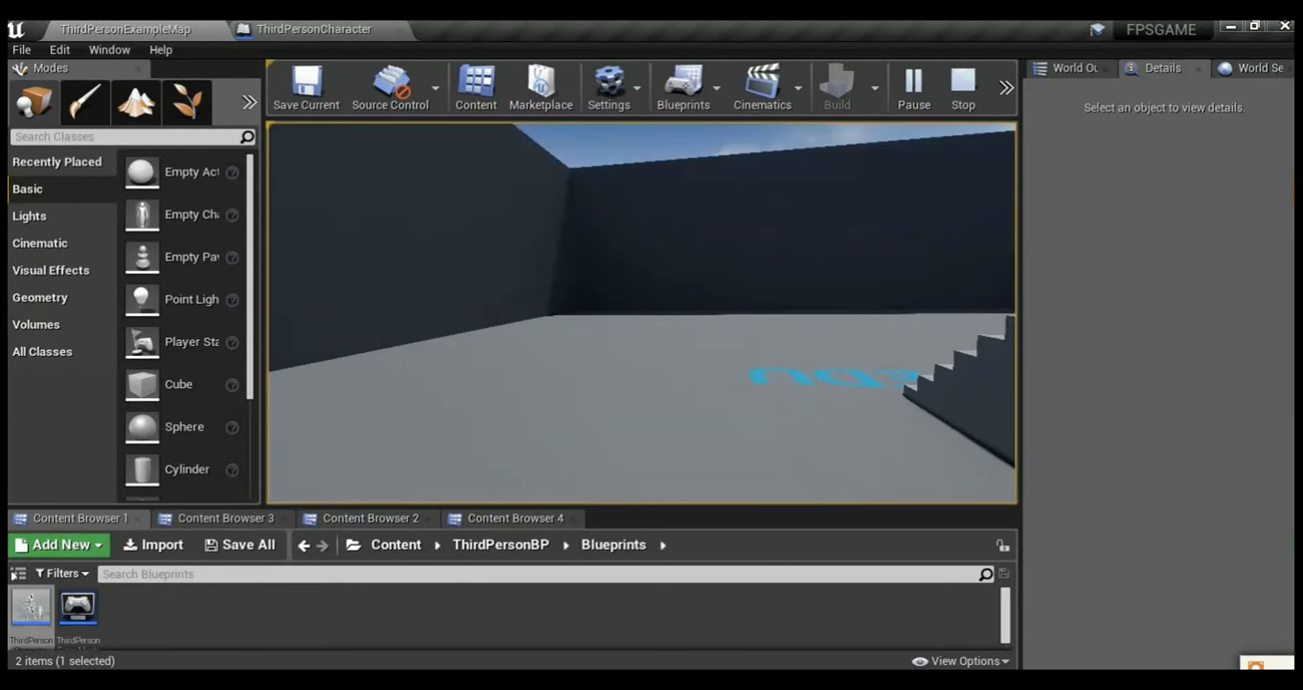
{"action": "key", "text": "w"}
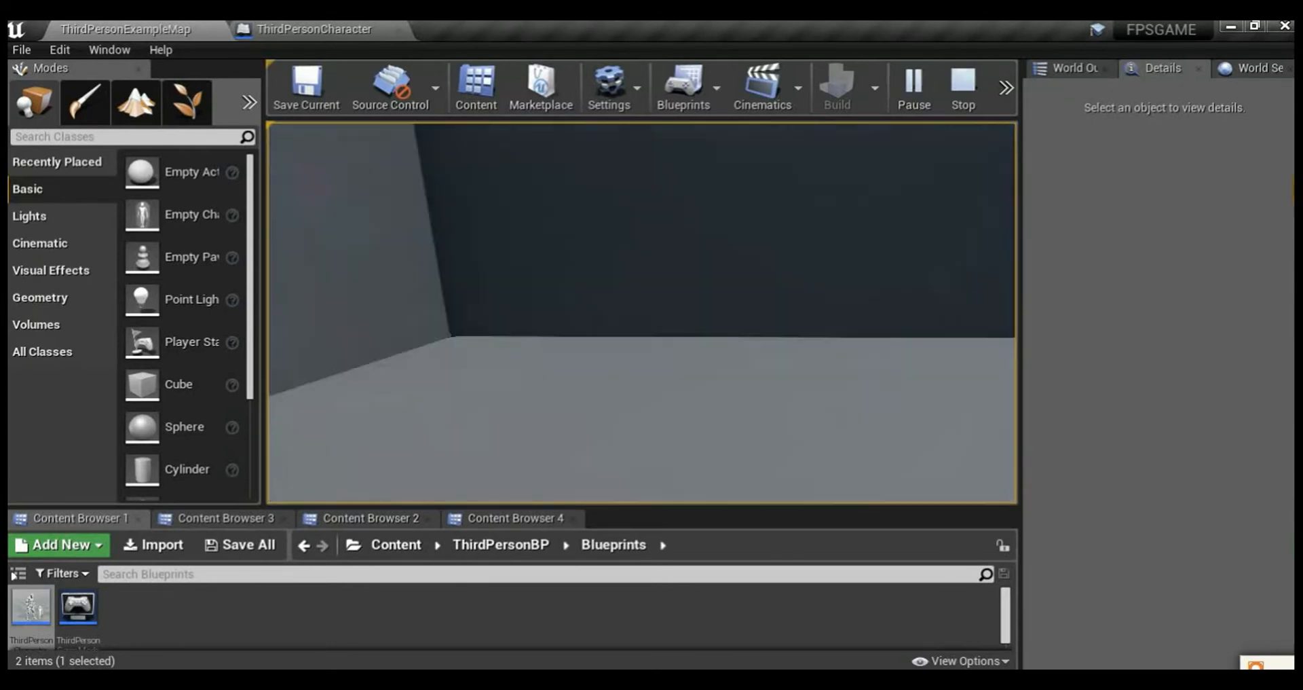
{"action": "key", "text": "w"}
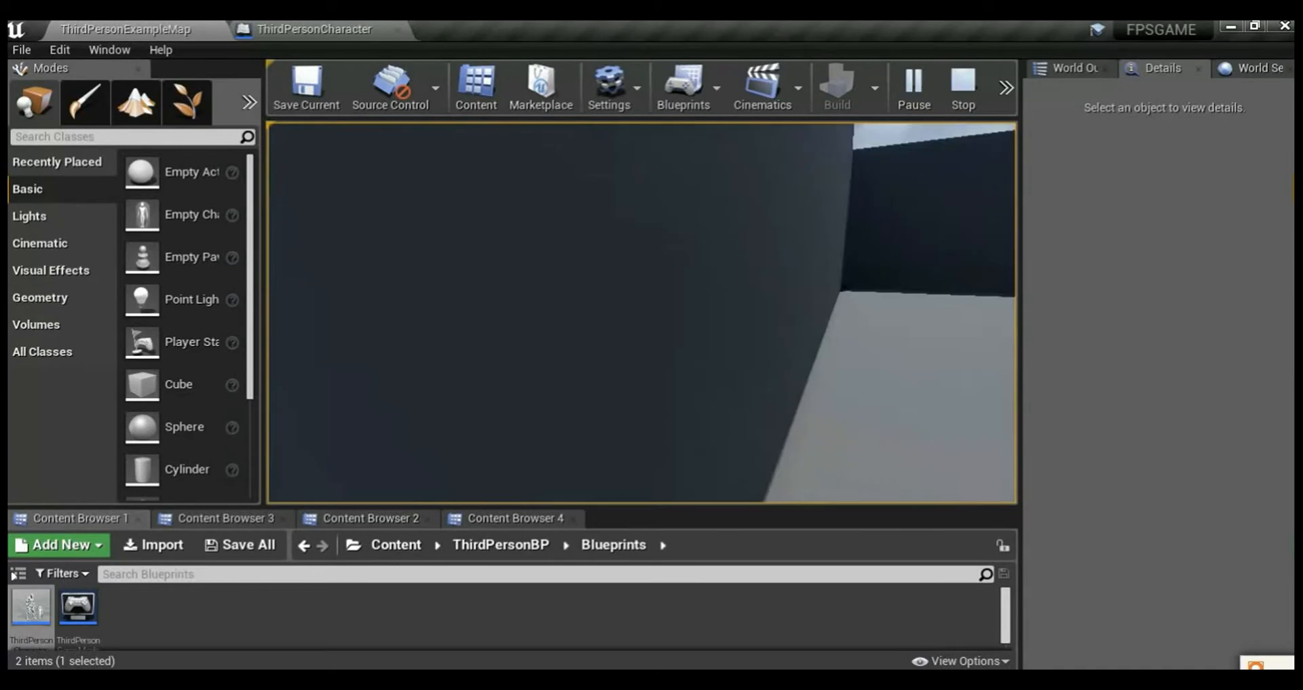
{"action": "key", "text": "w"}
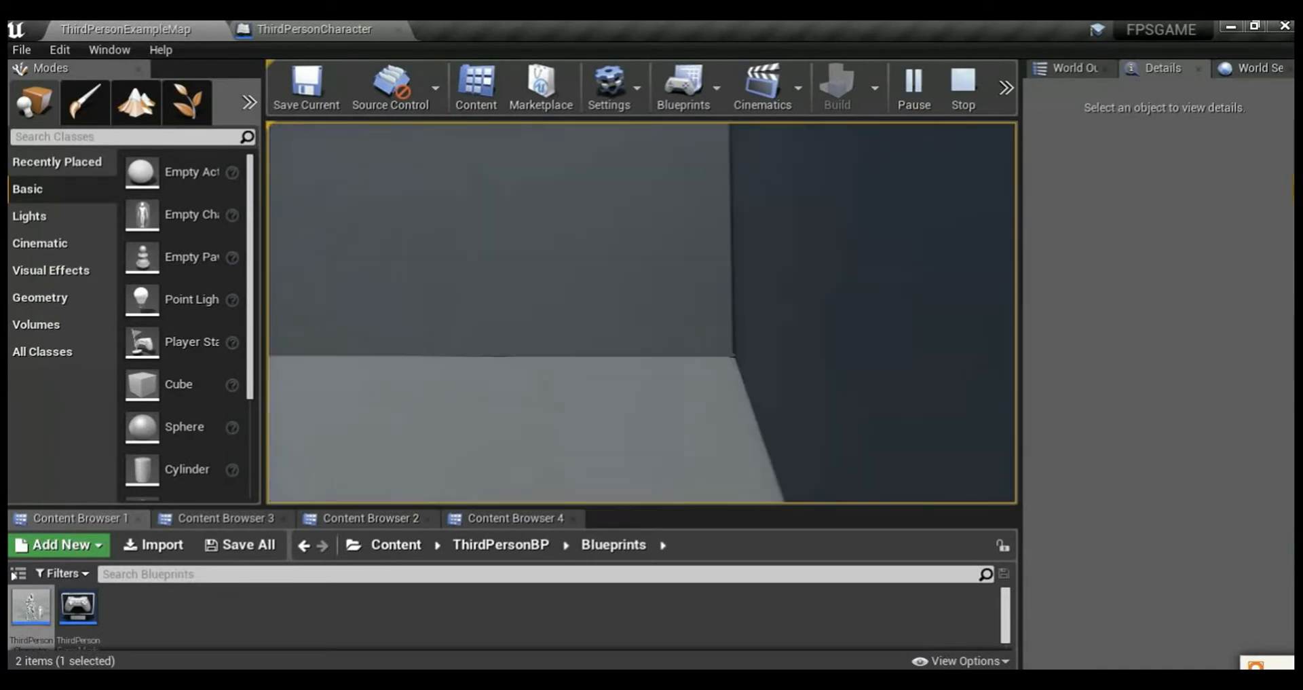
{"action": "key", "text": "w"}
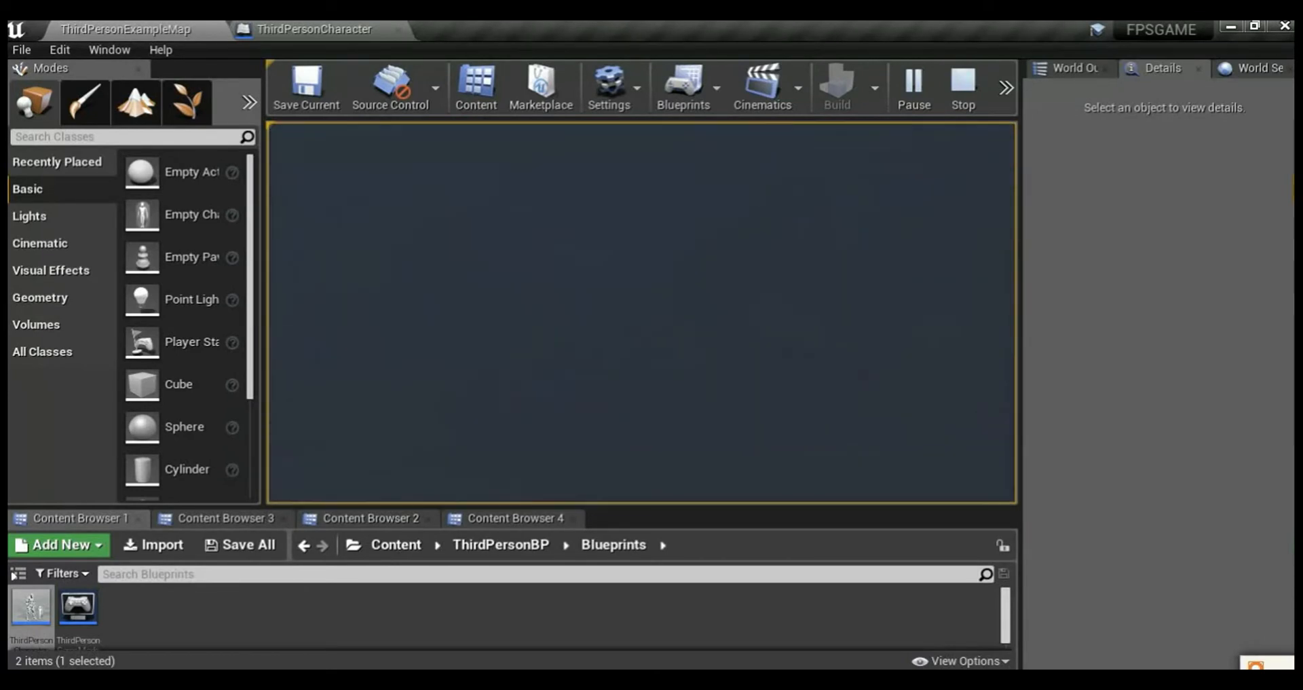
{"action": "key", "text": "w"}
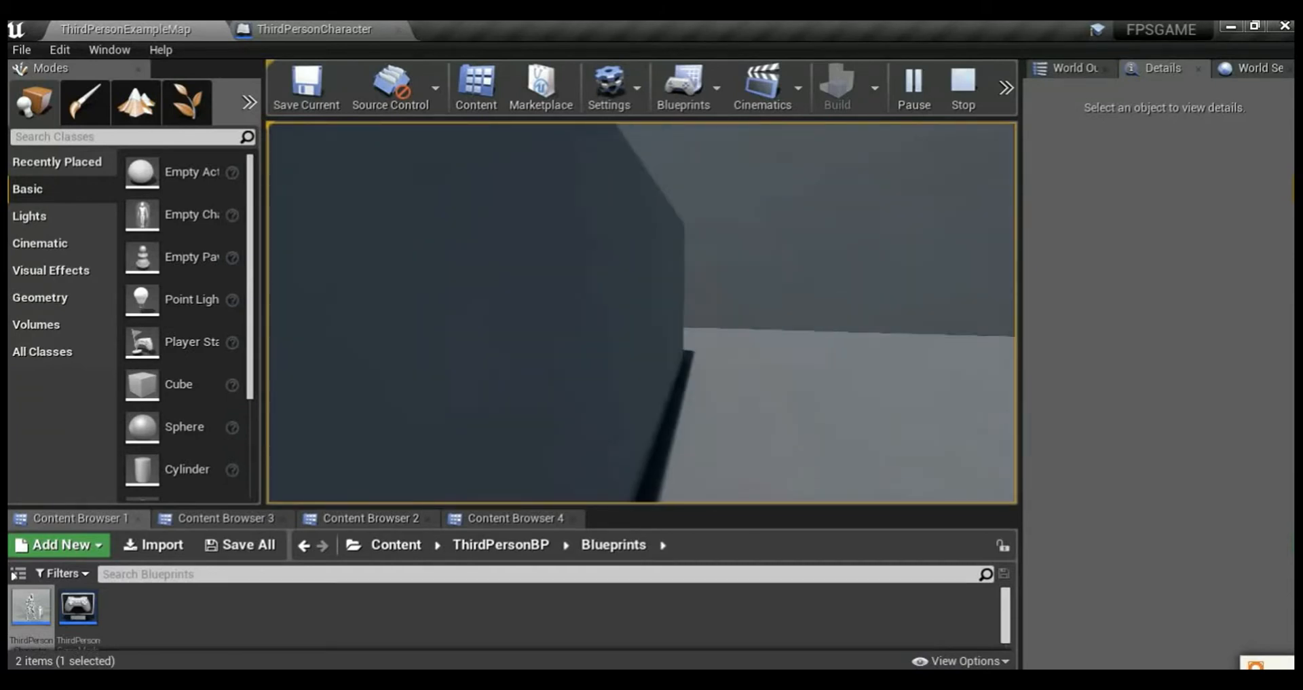
{"action": "key", "text": "w"}
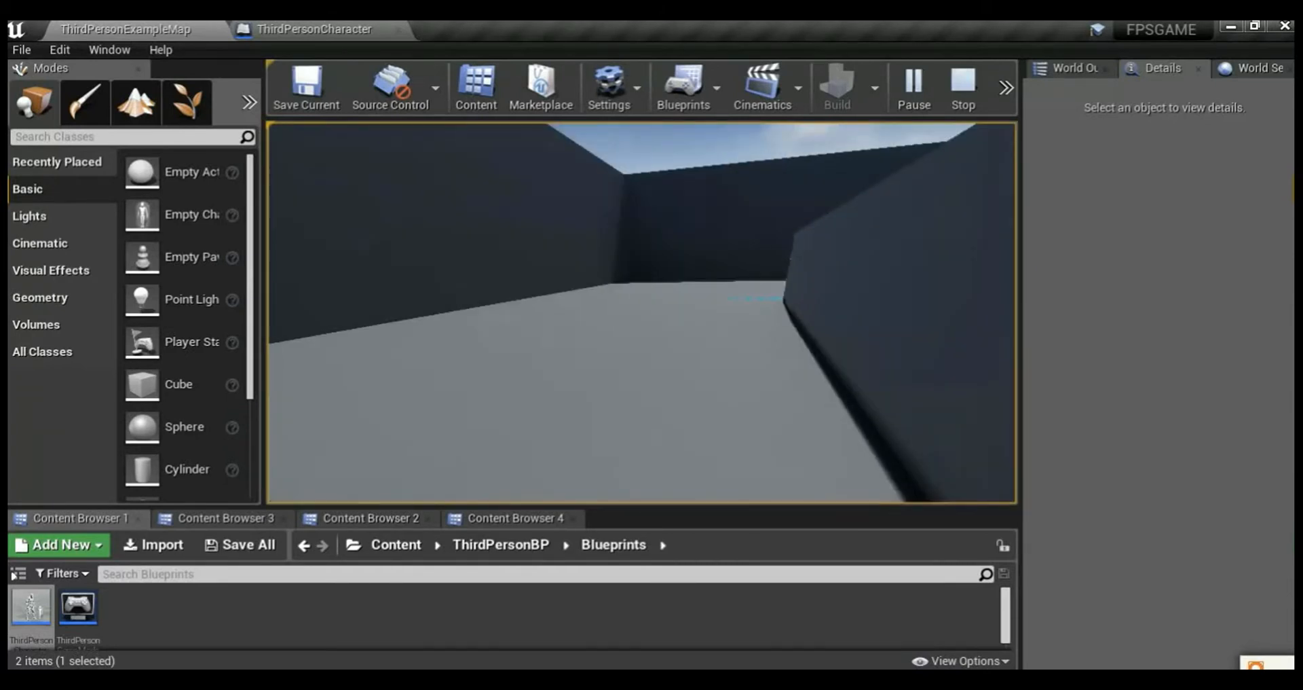
{"action": "key", "text": "w"}
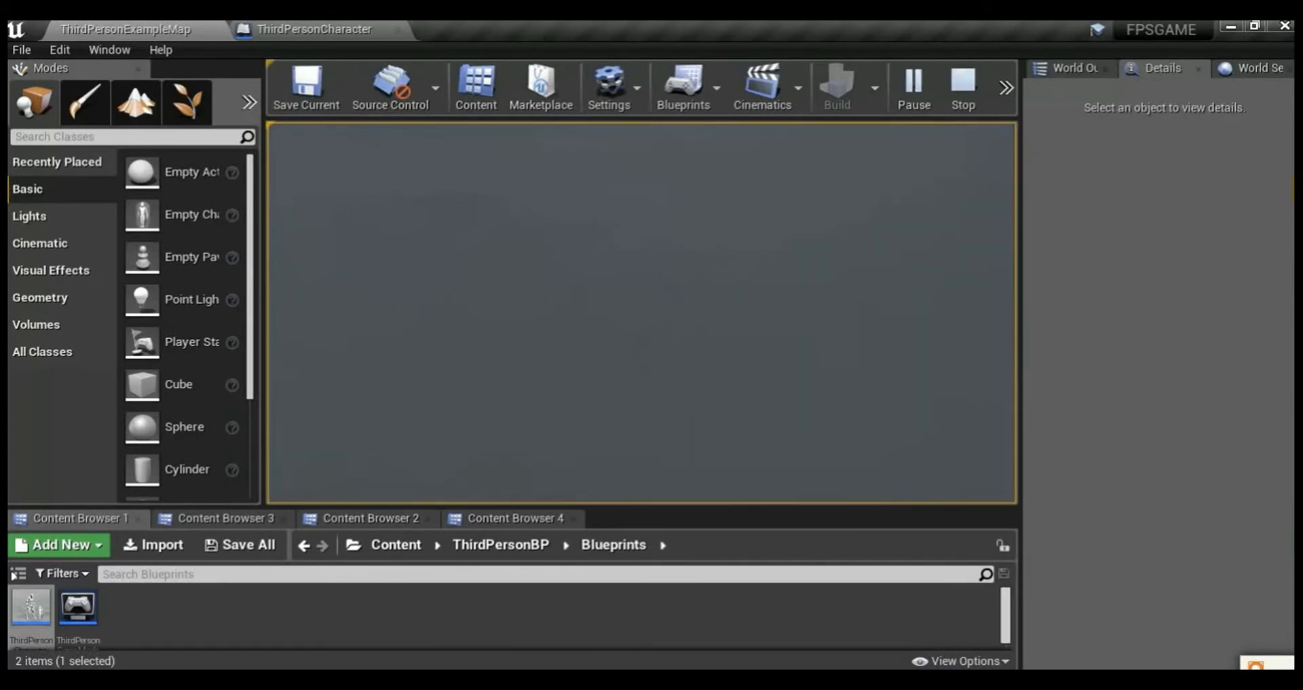
{"action": "key", "text": "Escape"}
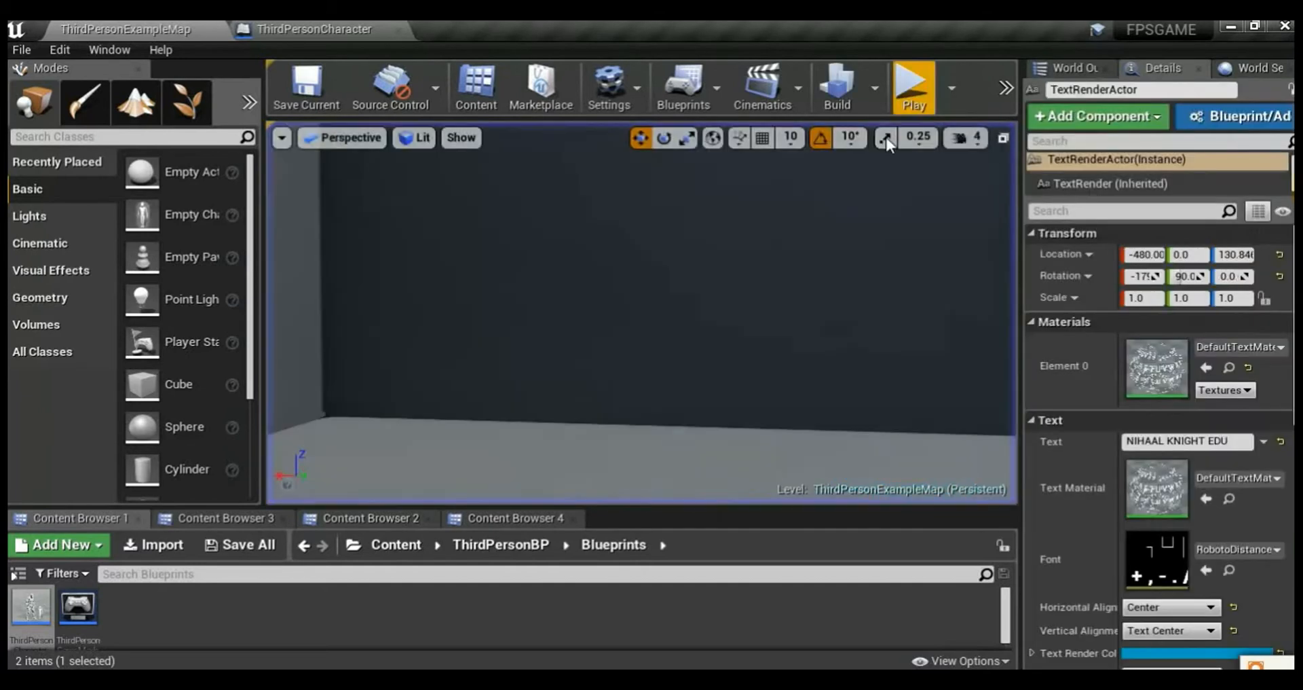
- Enable Use Pawn Control Rotation on the FollowCamera and Use Controller Rotation Yaw on the ThirdPersonCharacter, and compile and save the blueprint
{"action": "left_click", "coordinate": [302, 29]}
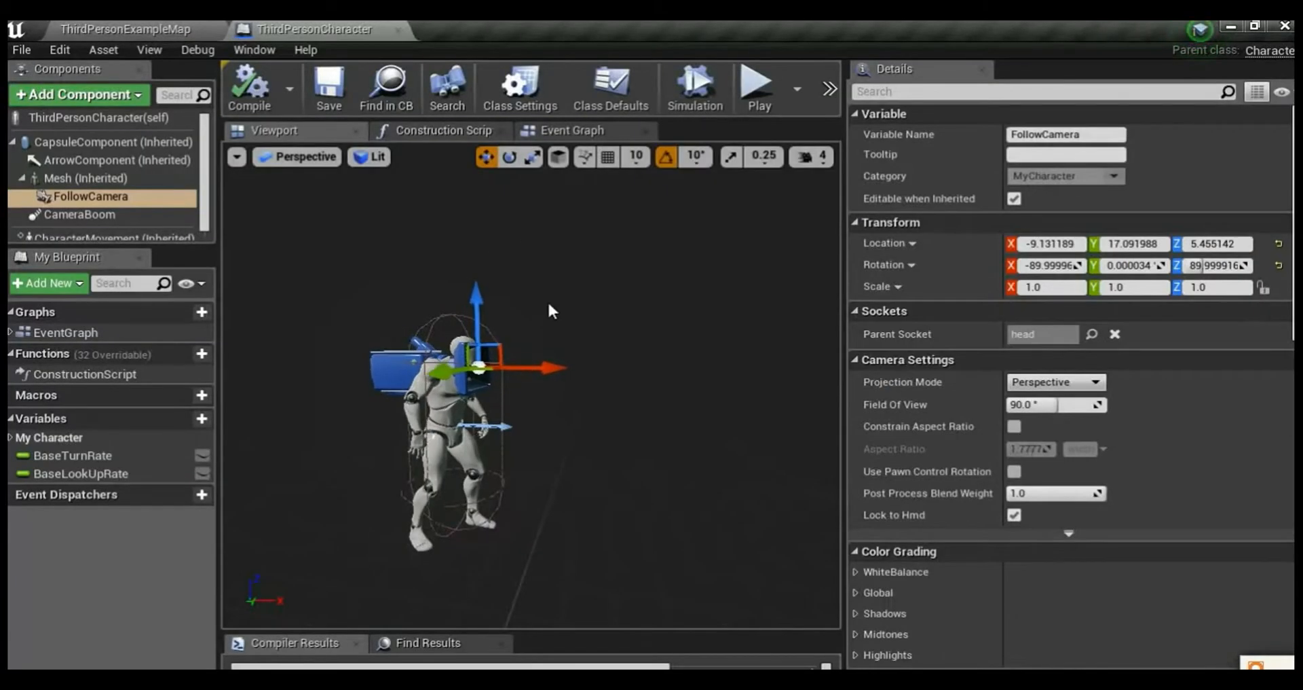
{"action": "left_click", "coordinate": [88, 199]}
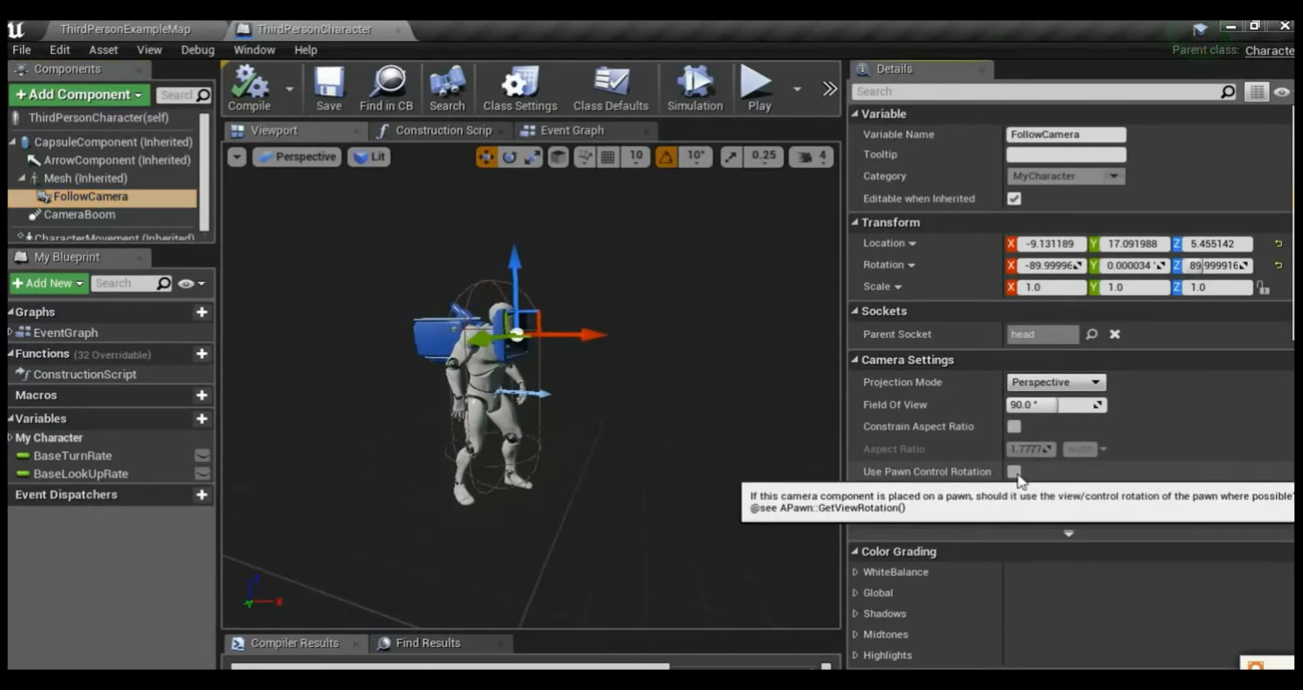
{"action": "left_click", "coordinate": [83, 117]}
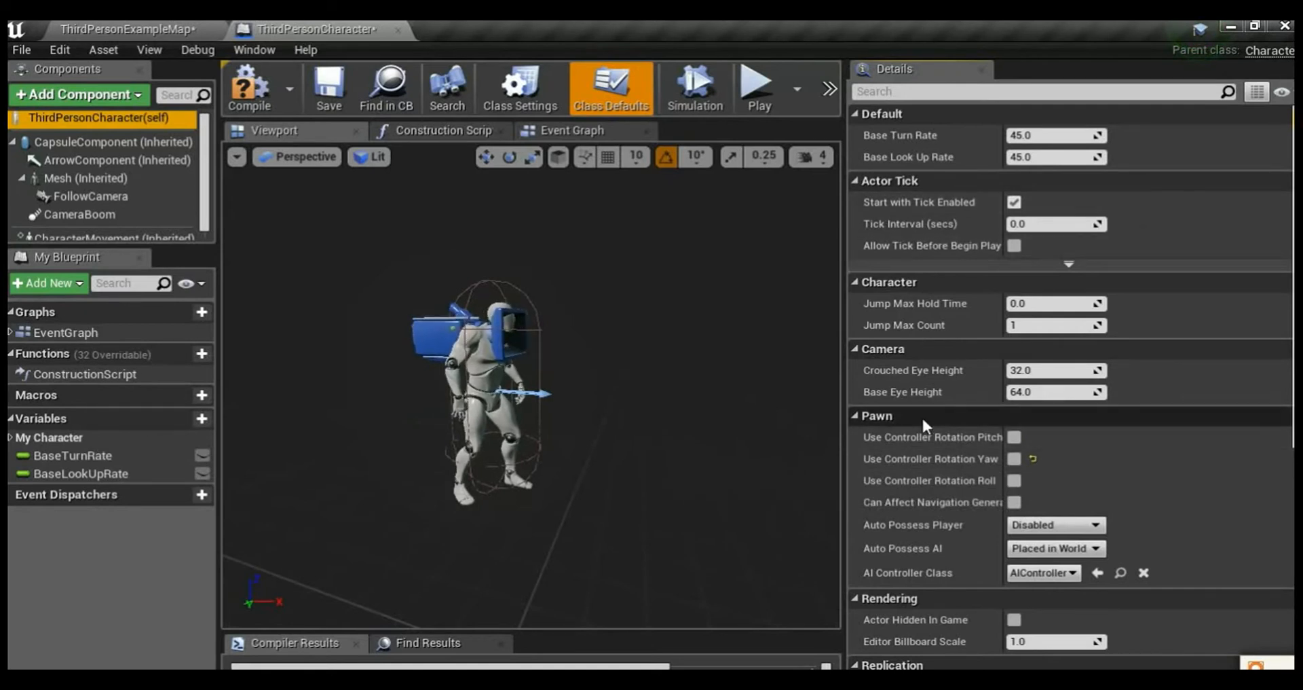
{"action": "left_click", "coordinate": [1015, 460]}
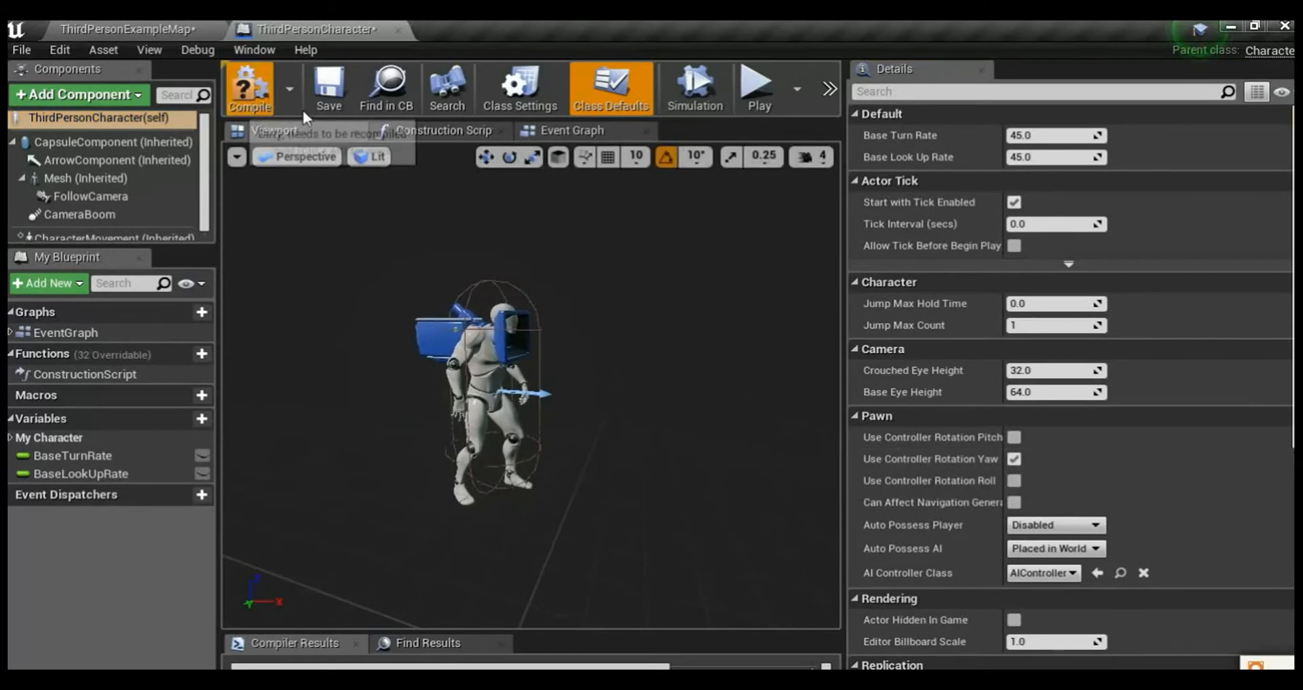
{"action": "left_click", "coordinate": [342, 98]}
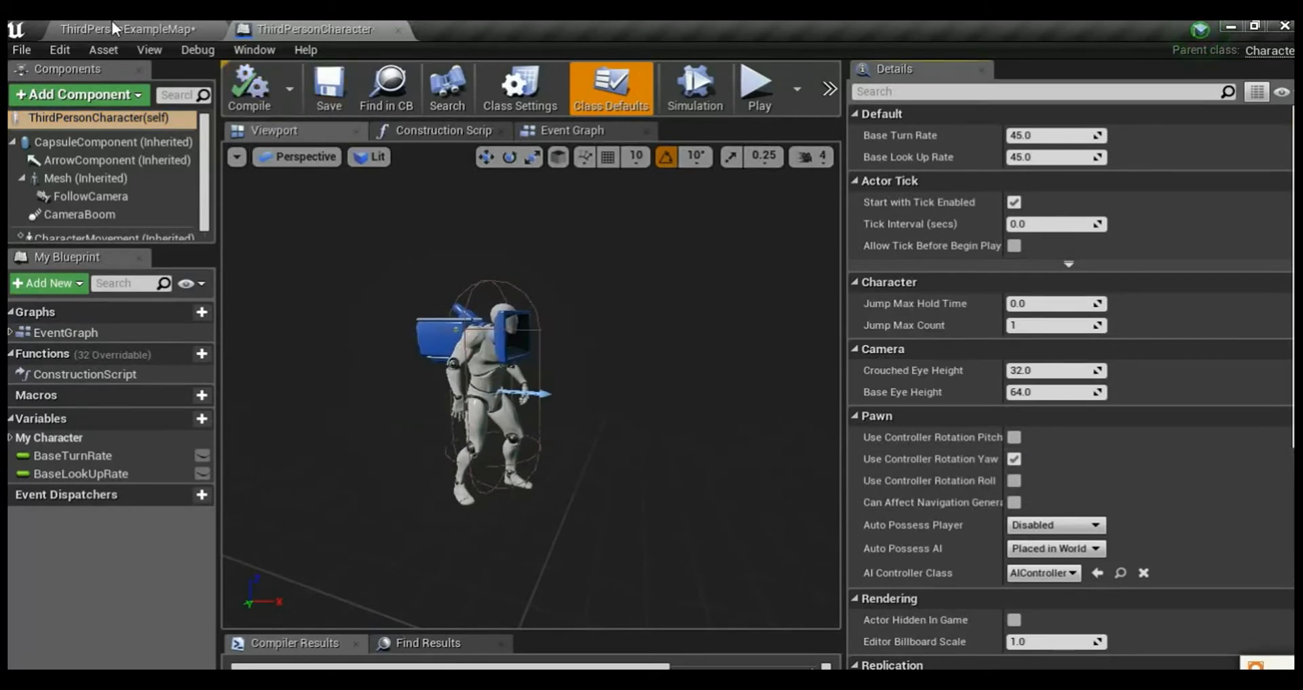
- Play-test ThirdPersonExampleMap with controller-driven rotation by looking around, running and jumping across the platforms and floor text, and stop playing
{"action": "left_click", "coordinate": [112, 23]}
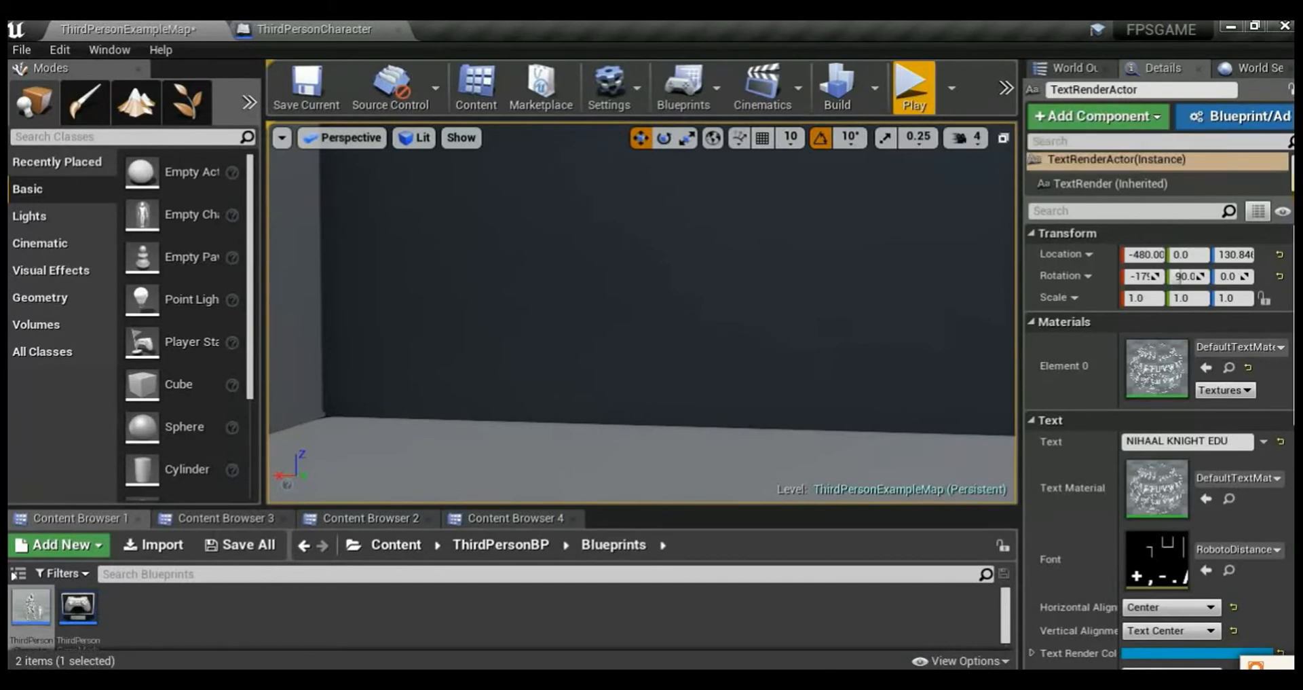
{"action": "left_click", "coordinate": [914, 89]}
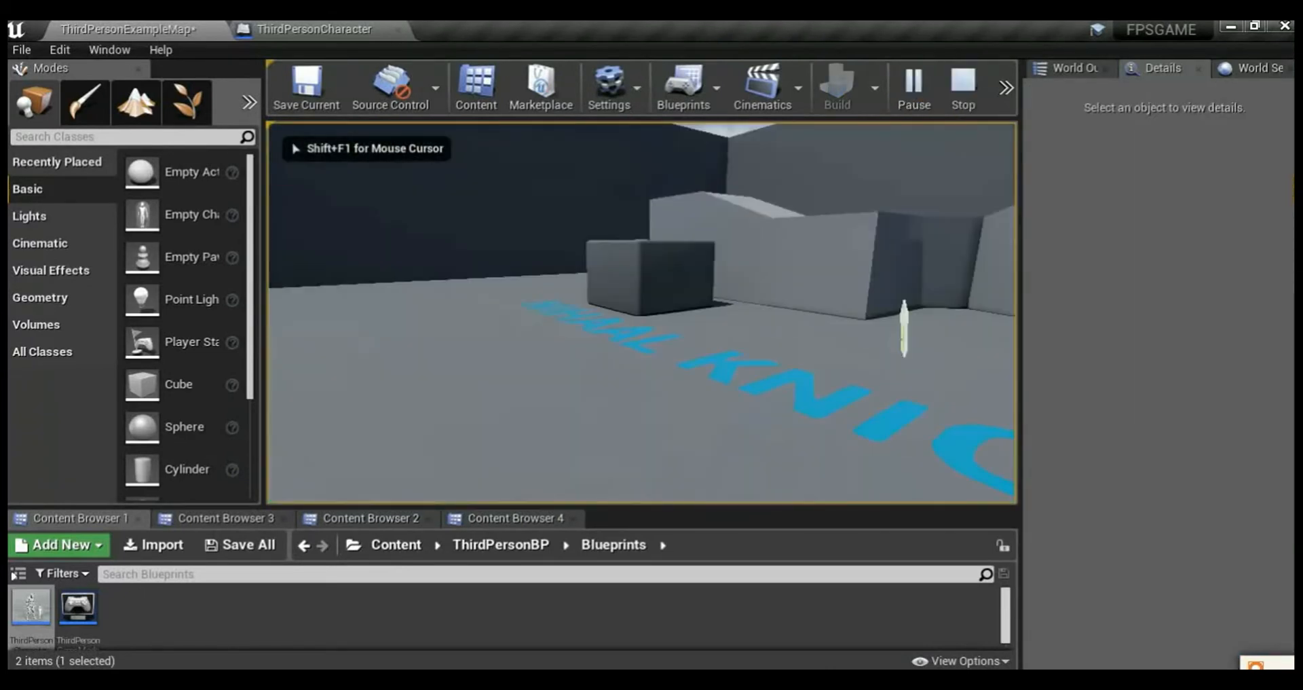
{"action": "key", "text": "s"}
{"action": "key", "text": "w"}
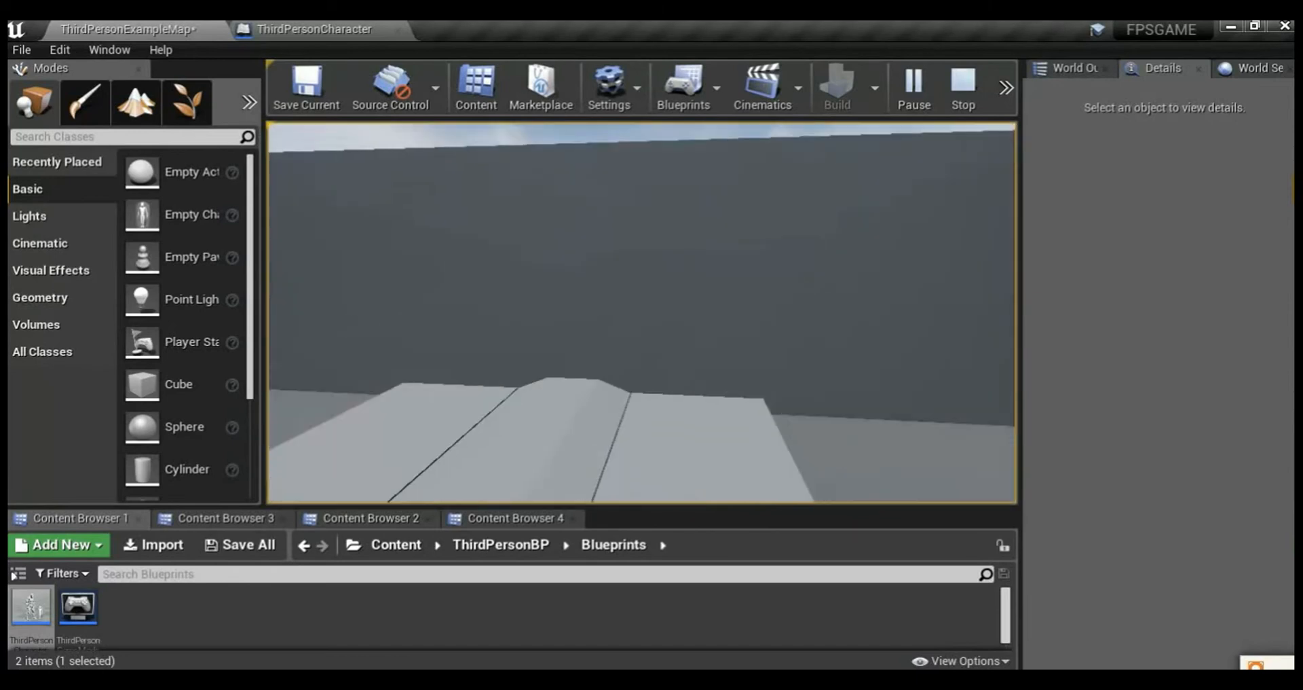
{"action": "key", "text": "w"}
{"action": "key", "text": "w"}
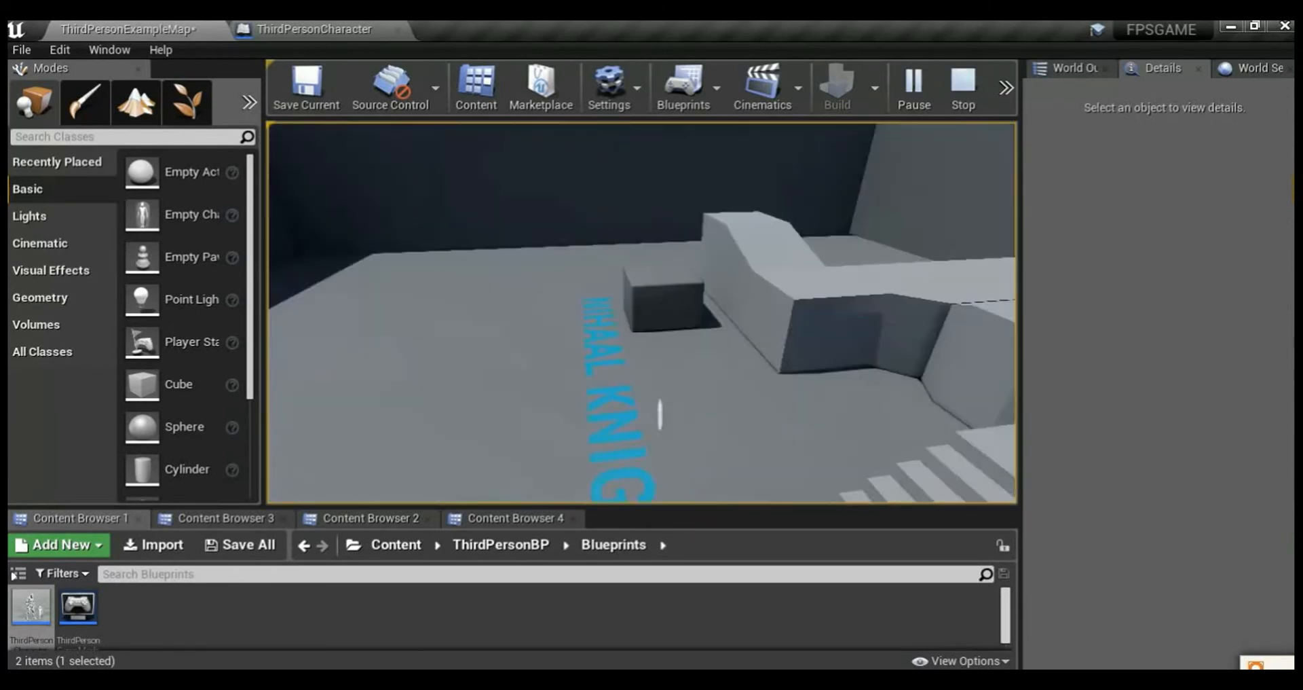
{"action": "key", "text": "space"}
{"action": "key", "text": "w"}
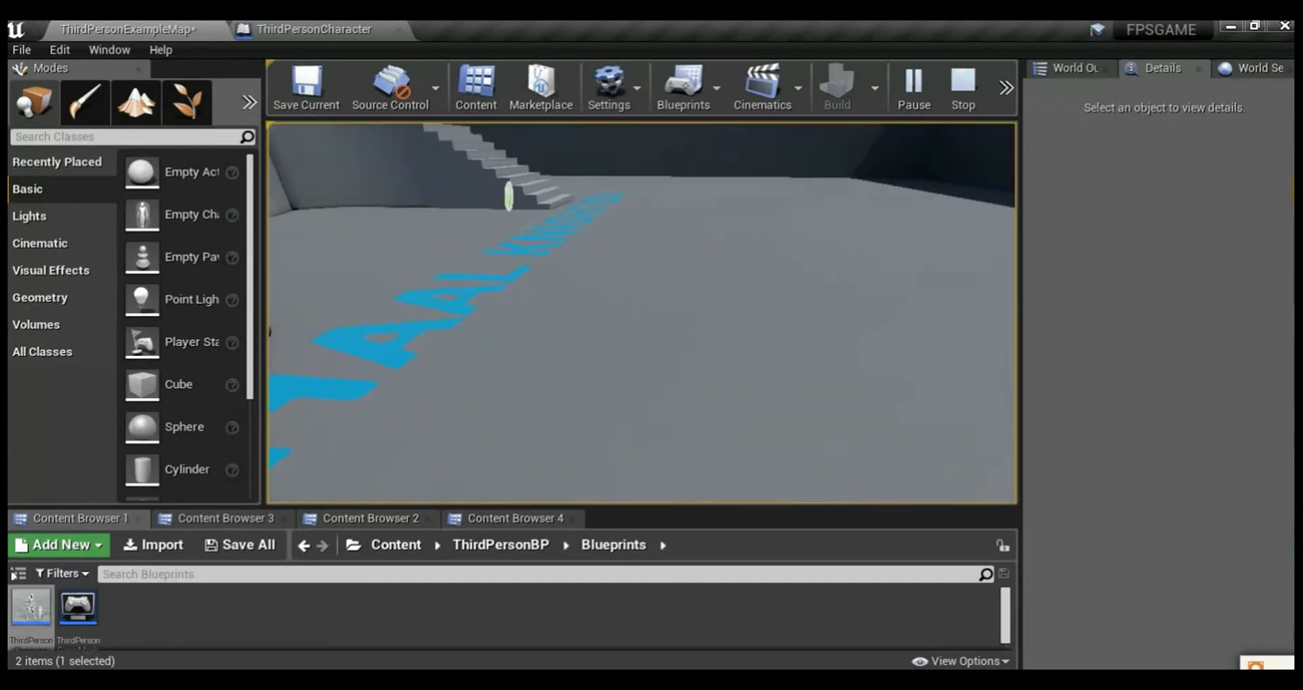
{"action": "key", "text": "s"}
{"action": "key", "text": "Escape"}
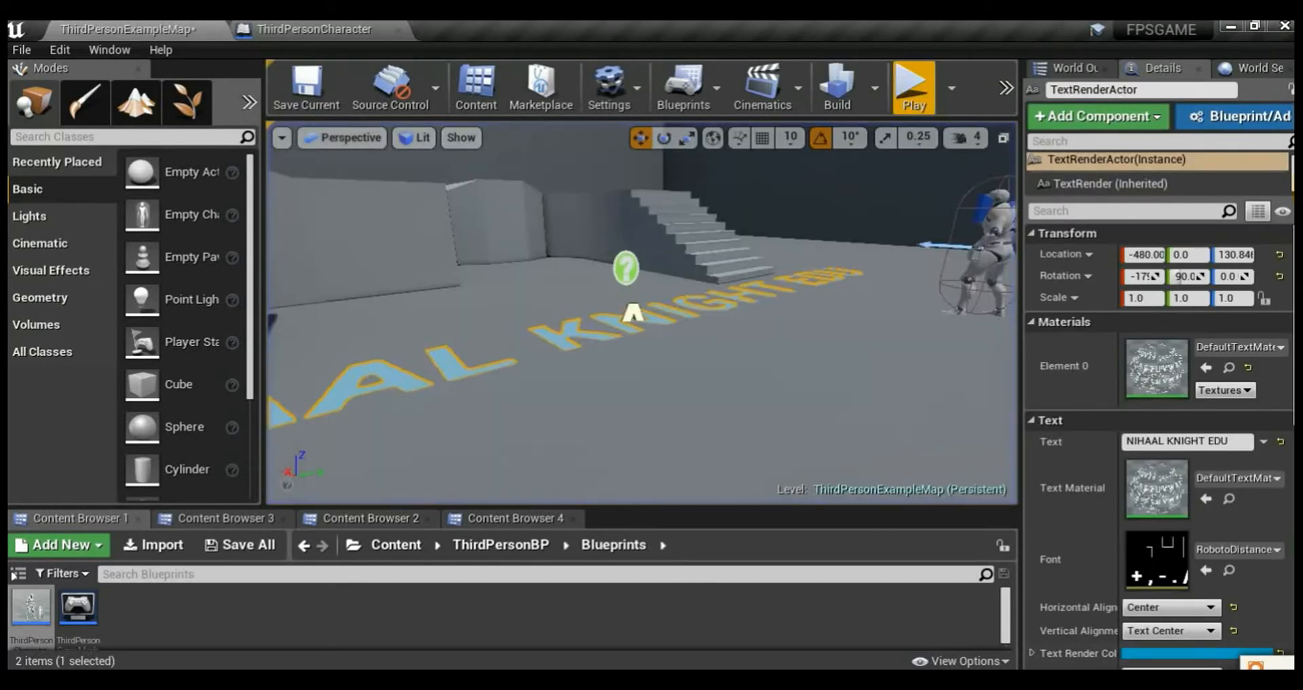